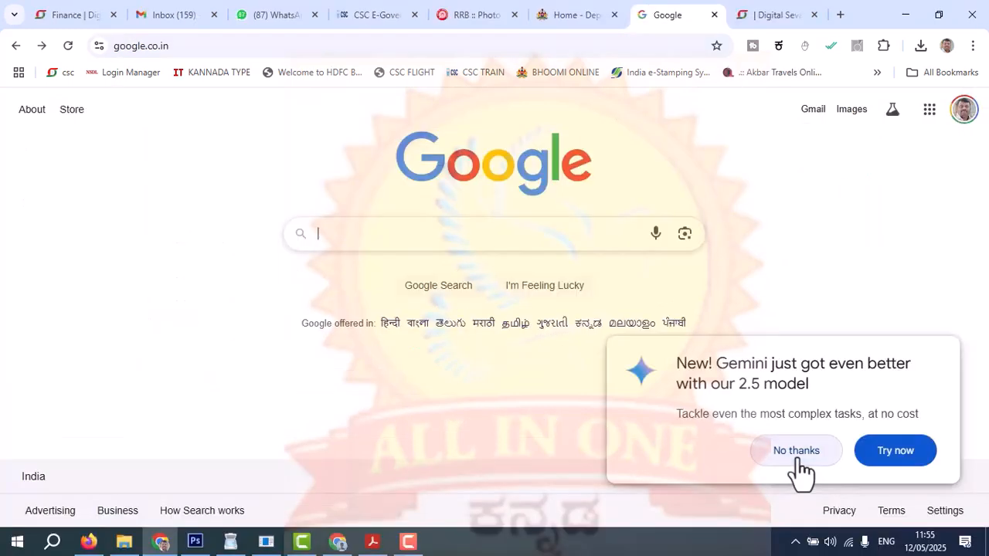
# - Dismiss the Gemini offer on the Google home page with No thanks
pyautogui.click(798, 468)
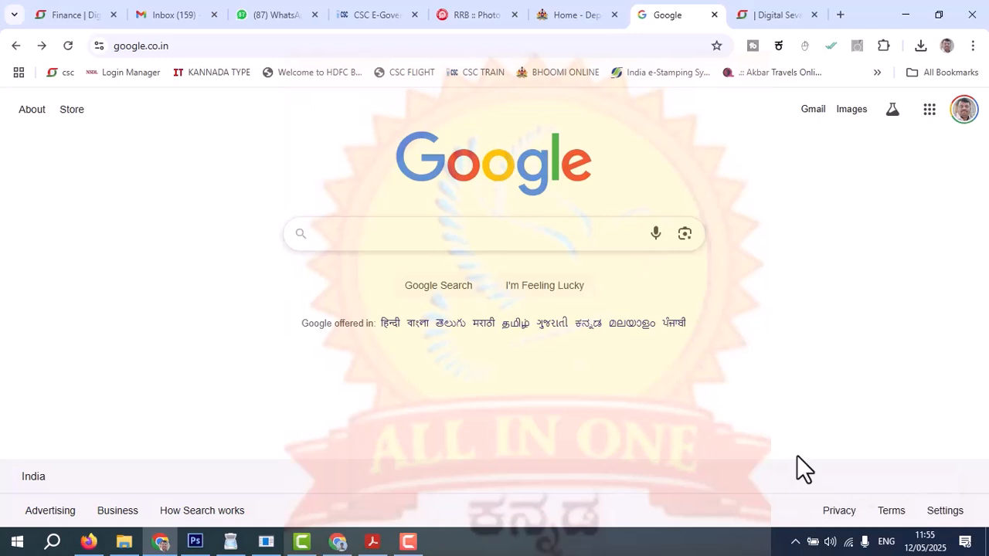
# - Search Google for 'iti karnataka admission 2025' and open the cite.karnataka.gov.in result
pyautogui.write('iti')
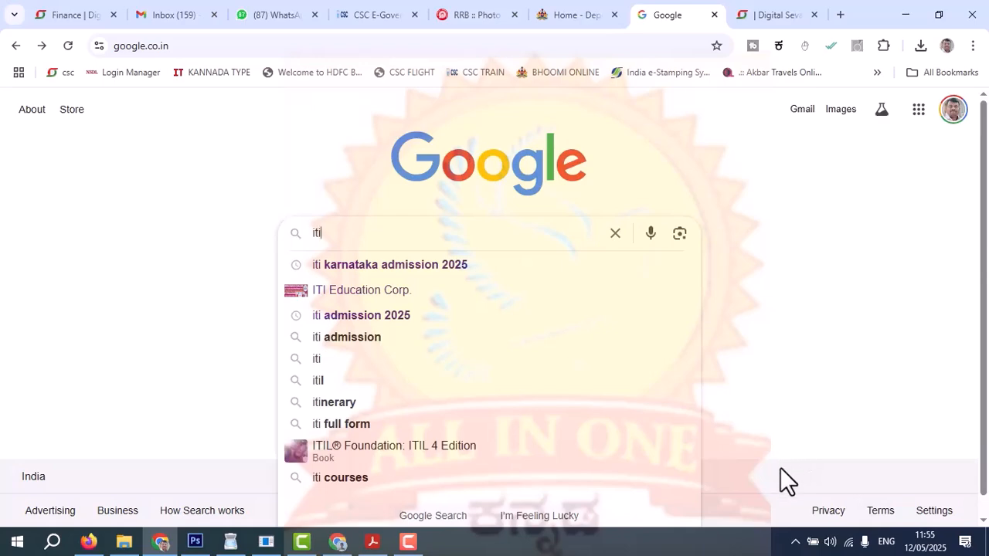
pyautogui.click(501, 267)
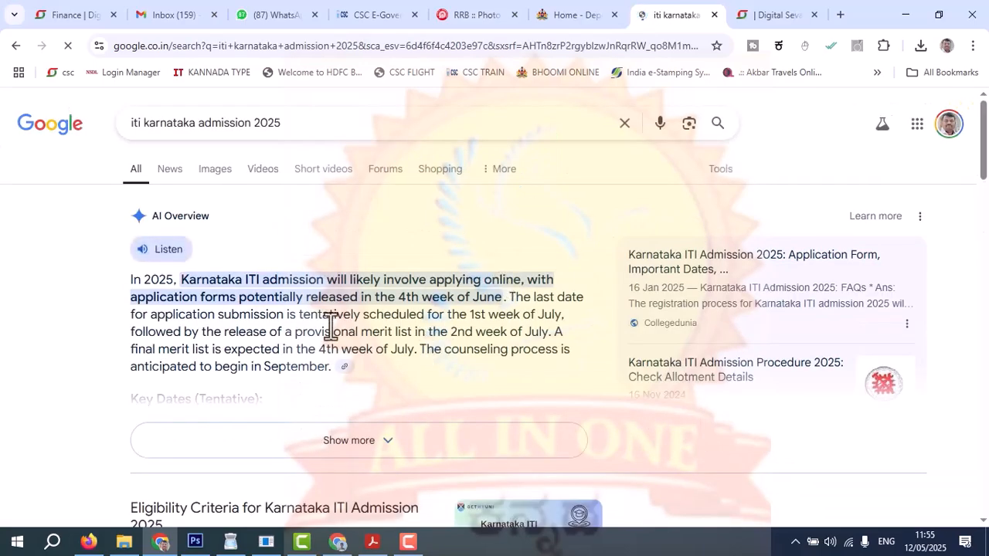
pyautogui.scroll(-4, 302, 328)
pyautogui.scroll(-3, 303, 329)
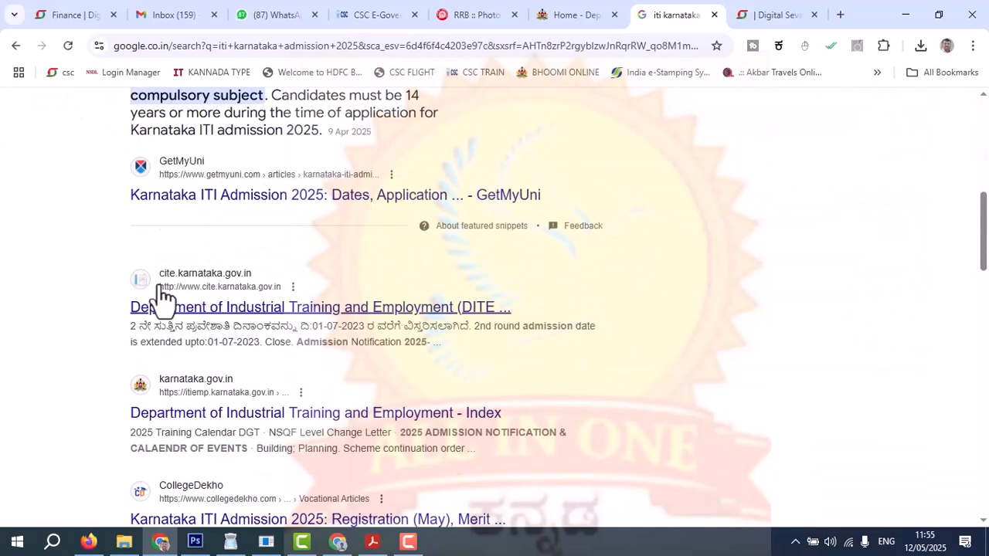
pyautogui.moveTo(157, 285); pyautogui.dragTo(234, 285)
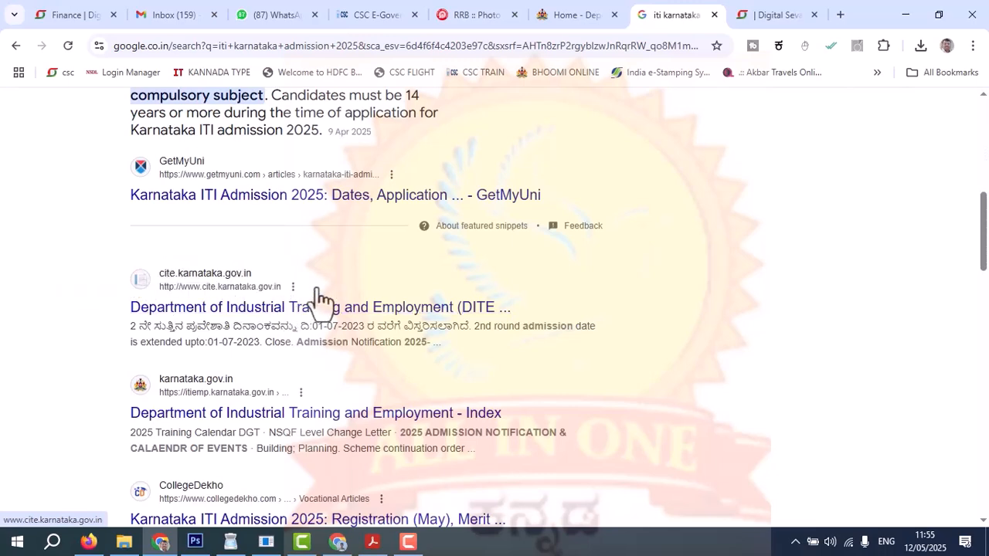
pyautogui.moveTo(310, 287); pyautogui.dragTo(216, 287)
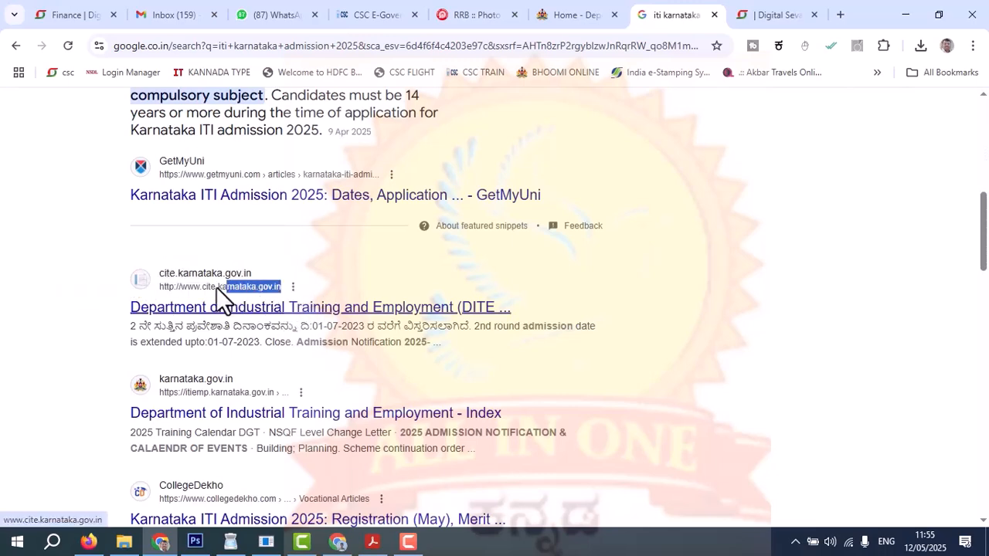
pyautogui.click(176, 312)
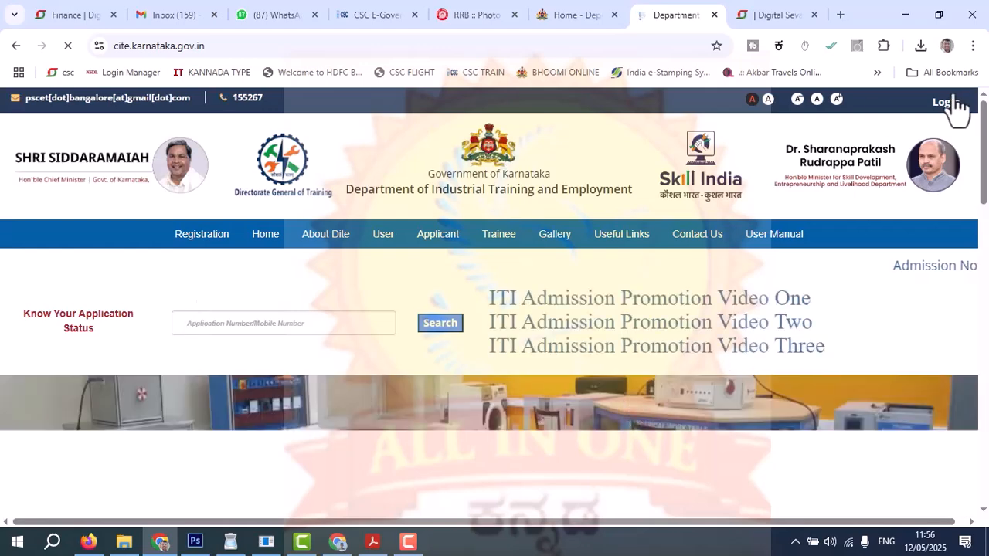
# - Choose the Applicant login type and sign up as a new applicant to reach Applicant Registration
pyautogui.click(950, 103)
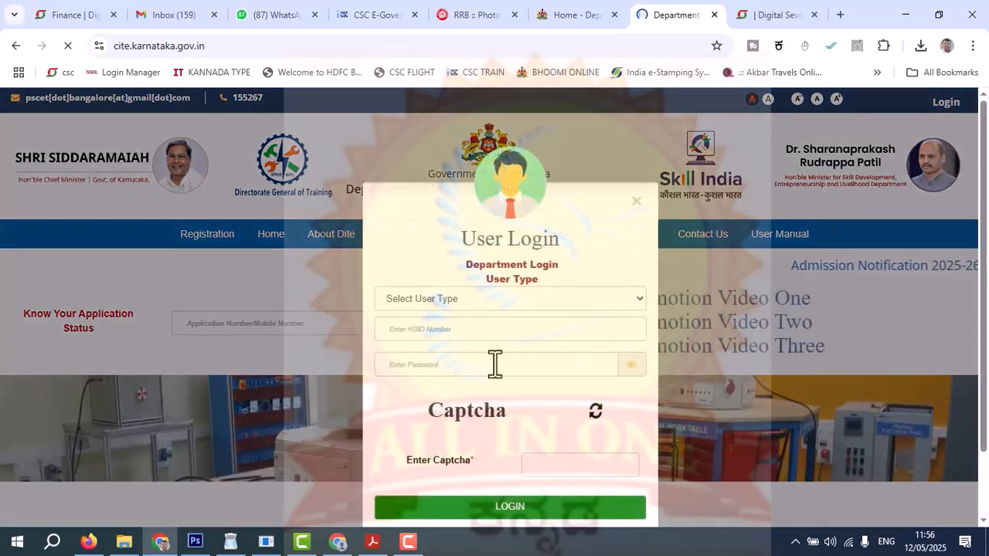
pyautogui.scroll(-1, 503, 262)
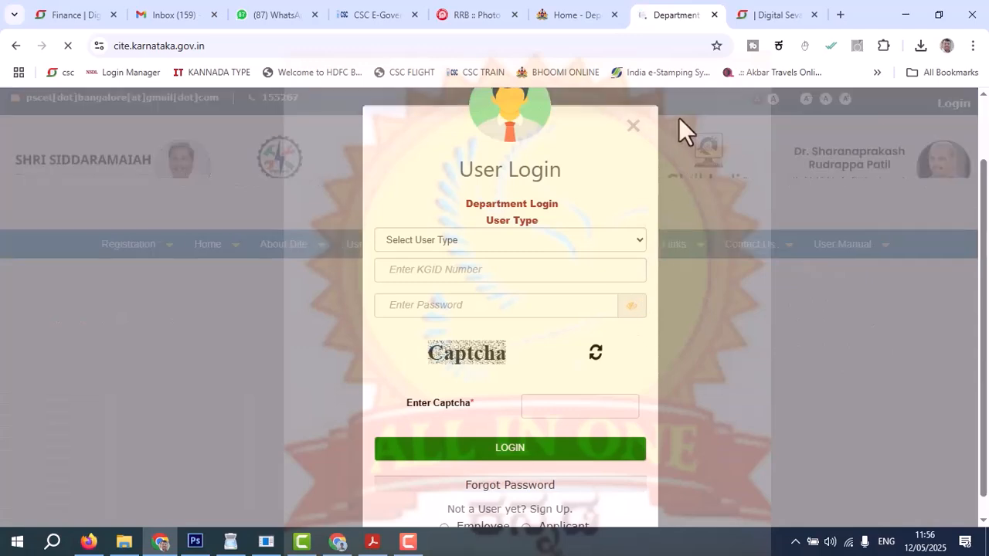
pyautogui.click(633, 126)
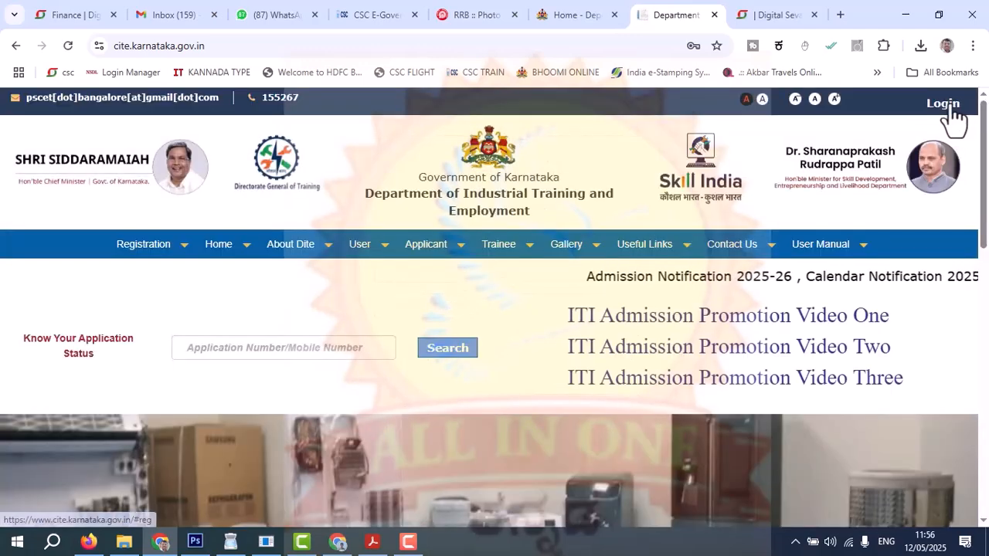
pyautogui.click(947, 108)
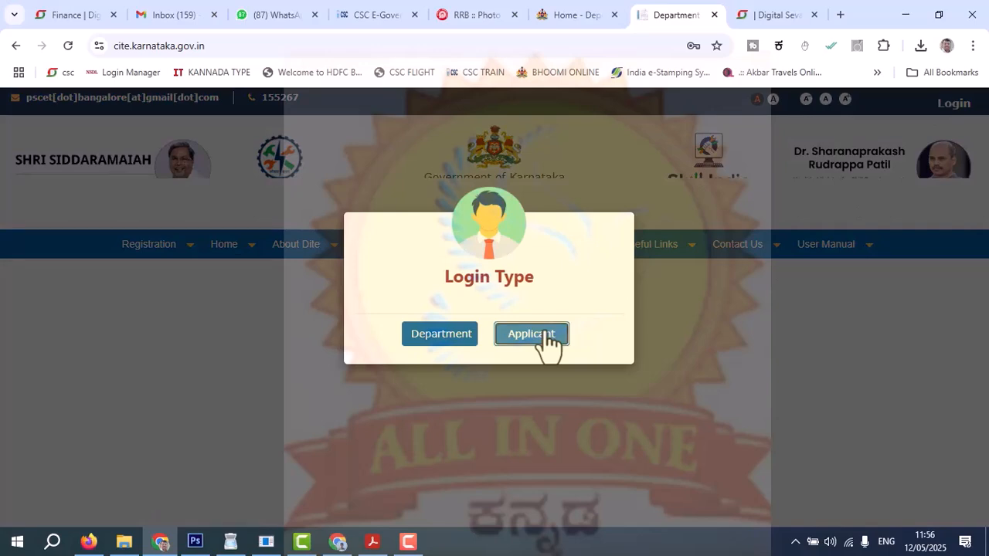
pyautogui.click(546, 334)
pyautogui.scroll(-1, 516, 513)
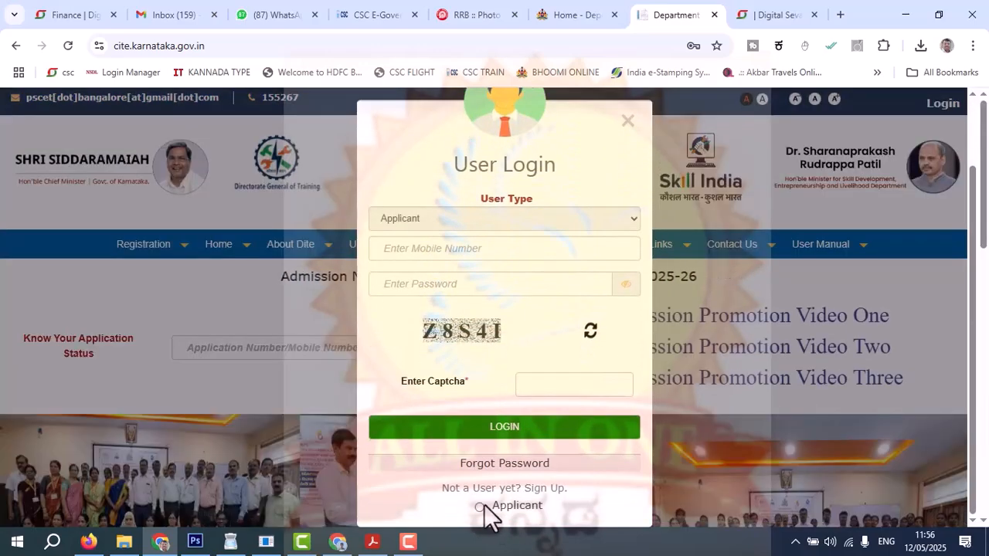
pyautogui.click(480, 507)
pyautogui.scroll(-3, 581, 403)
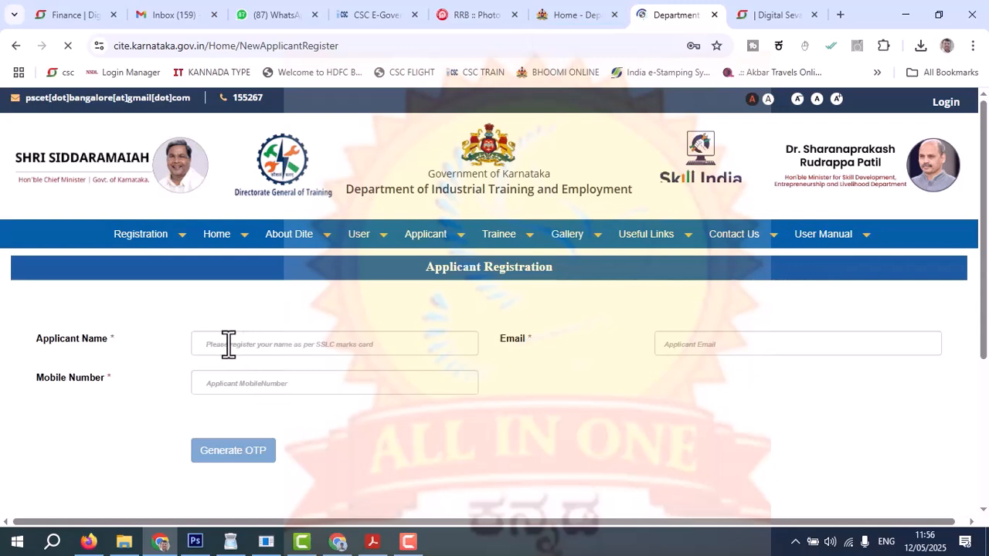
# - Enter the applicant's name and e-mail, then validate the mobile number with the received OTP
pyautogui.click(261, 346)
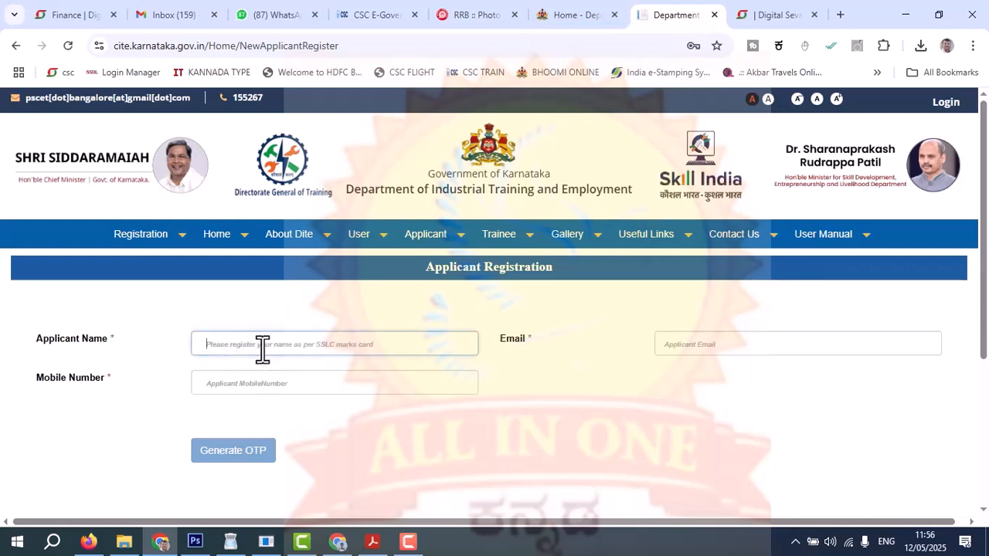
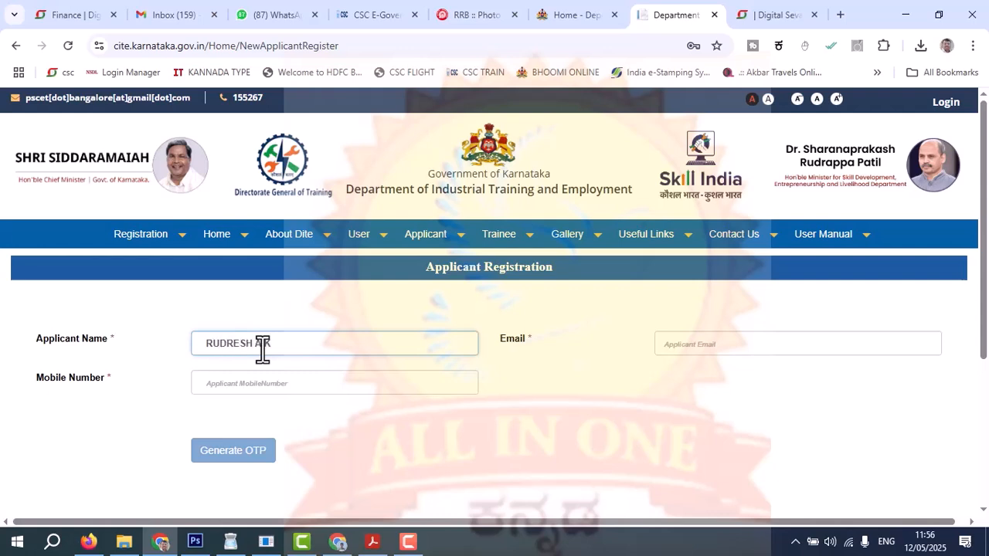
pyautogui.click(677, 338)
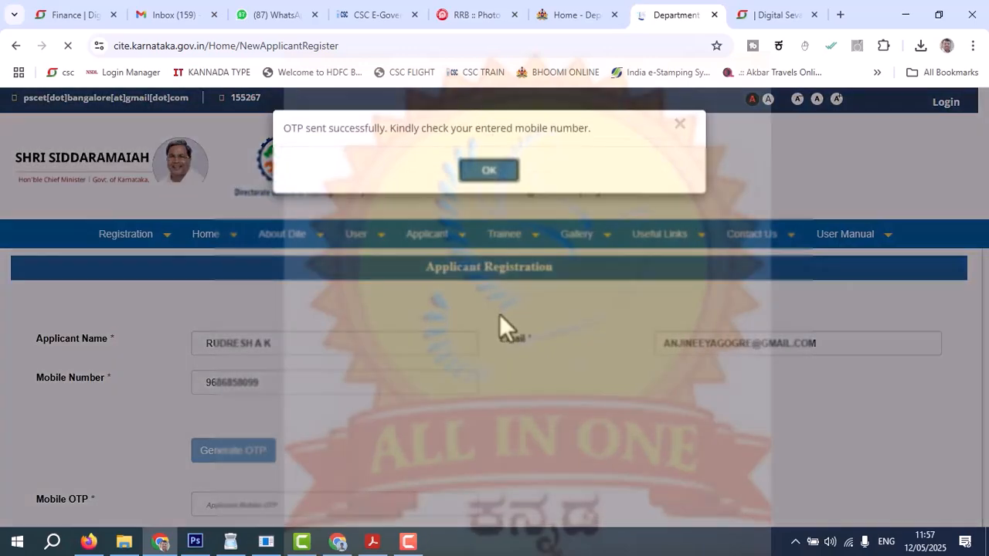
pyautogui.click(489, 170)
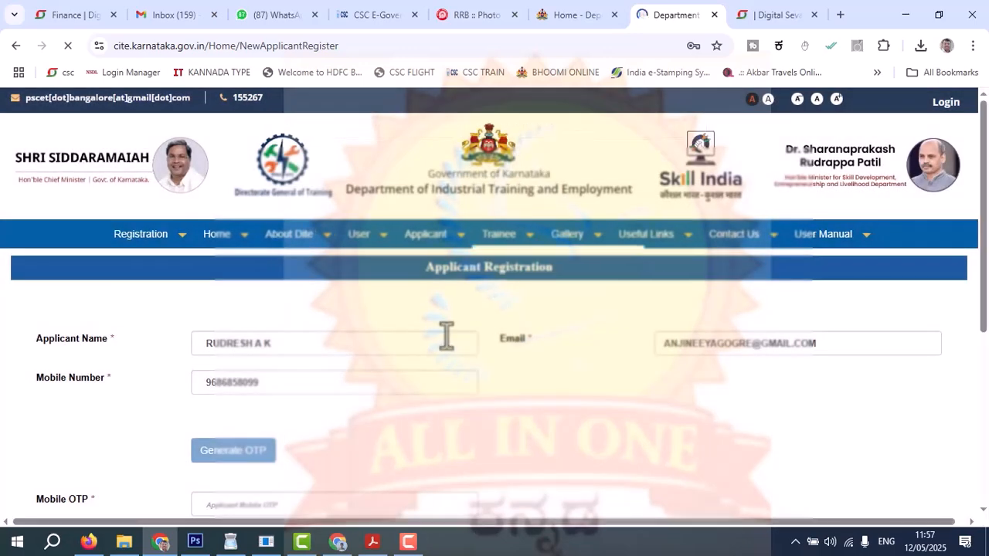
pyautogui.scroll(-5, 443, 336)
pyautogui.click(289, 188)
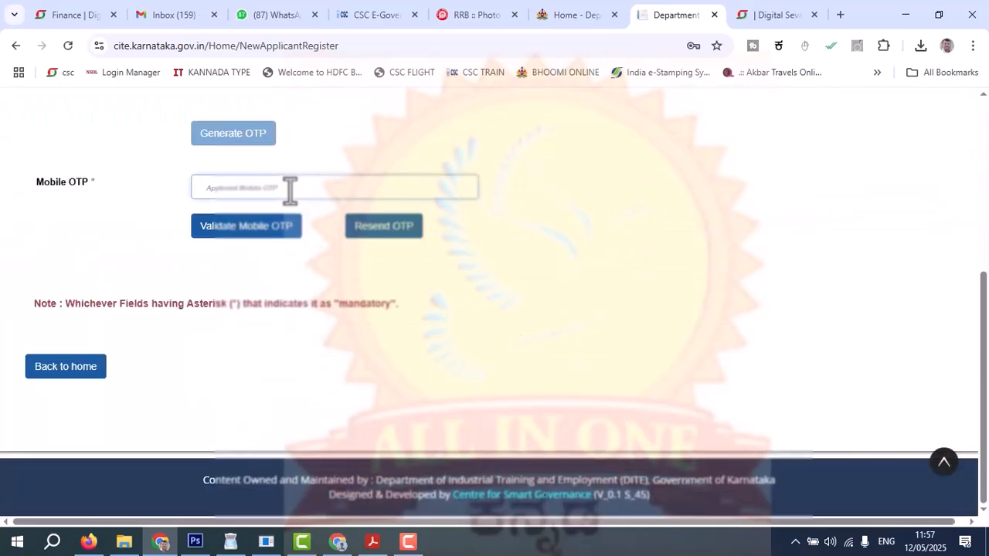
pyautogui.click(267, 239)
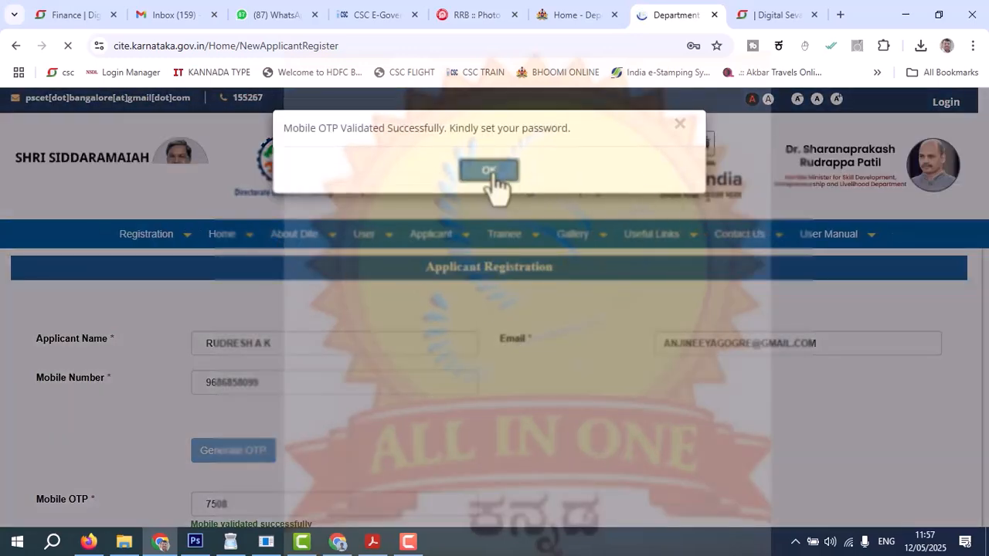
pyautogui.click(493, 174)
pyautogui.scroll(-5, 439, 317)
# - Set and confirm the account password, then register the applicant
pyautogui.click(292, 256)
pyautogui.write('••')
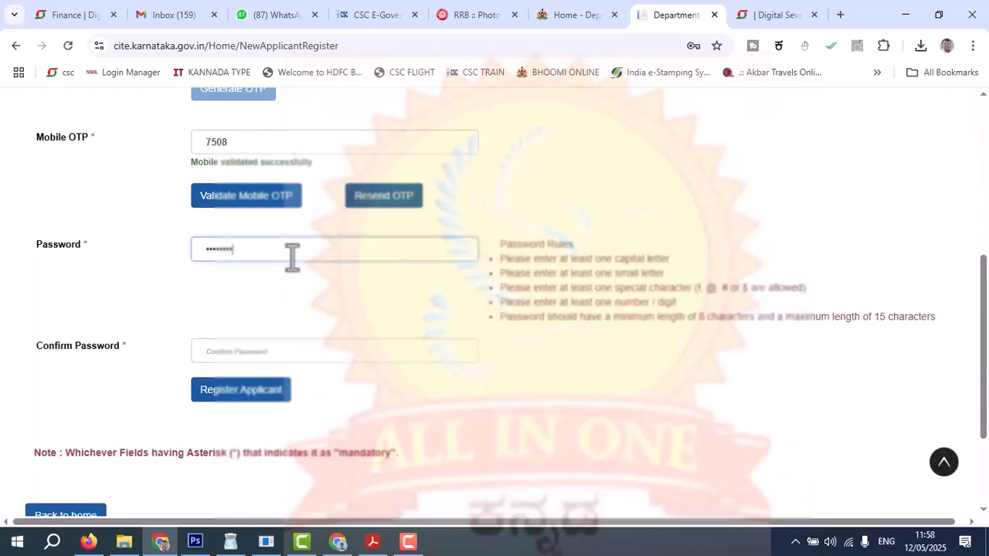
pyautogui.press('Tab')
pyautogui.write('•')
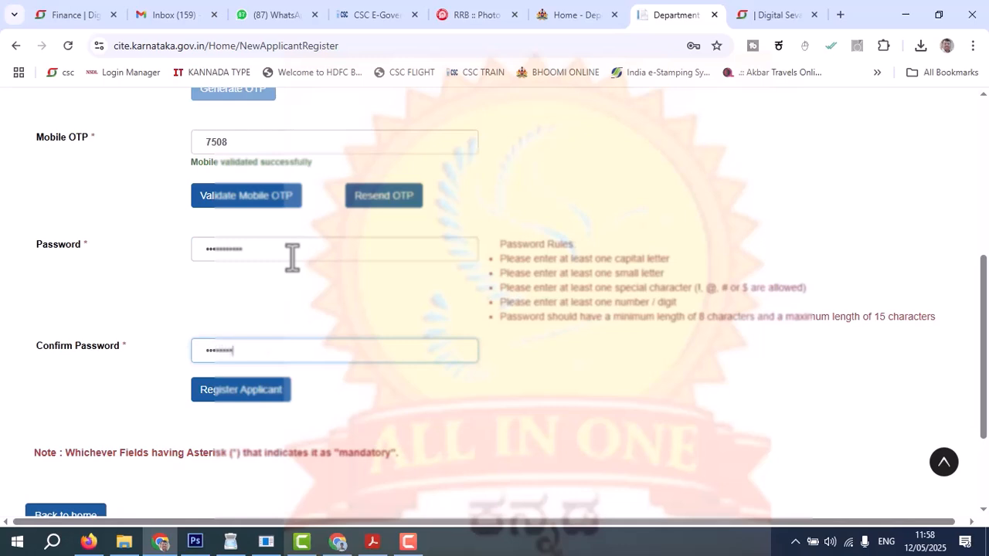
pyautogui.click(249, 397)
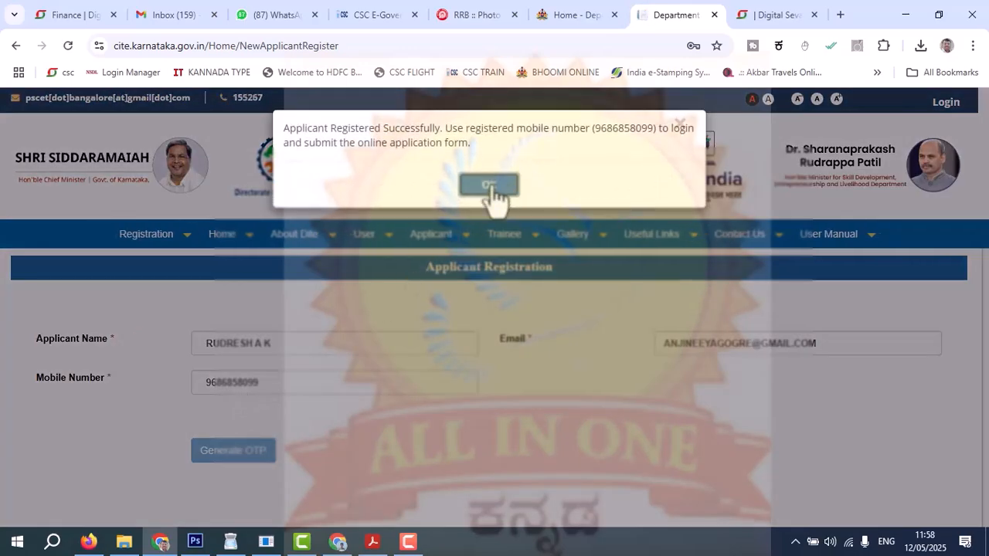
# - Log in as an applicant with the registered mobile number, password and captcha
pyautogui.click(489, 187)
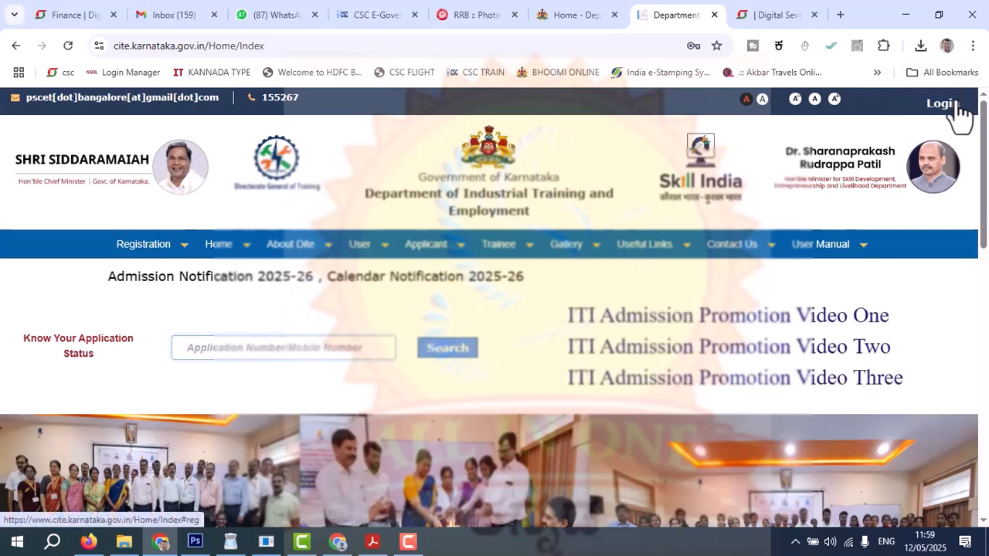
pyautogui.click(953, 105)
pyautogui.click(531, 335)
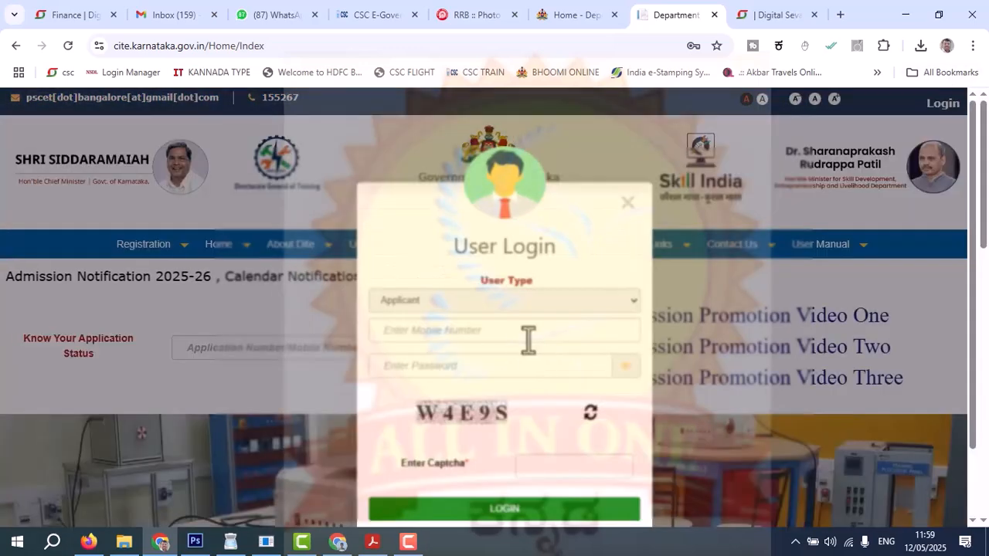
pyautogui.click(429, 340)
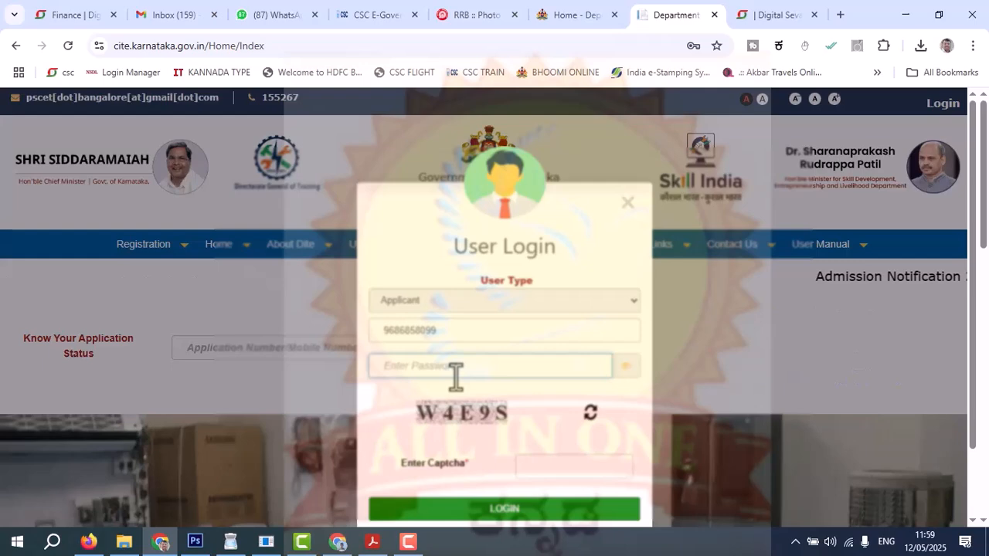
pyautogui.write('••••••••••')
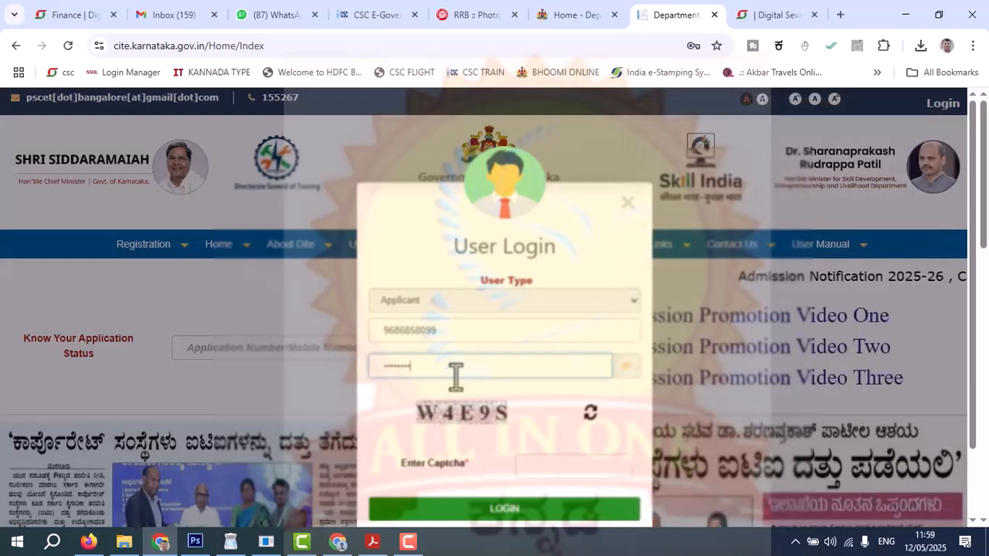
pyautogui.press('Tab')
pyautogui.write('W')
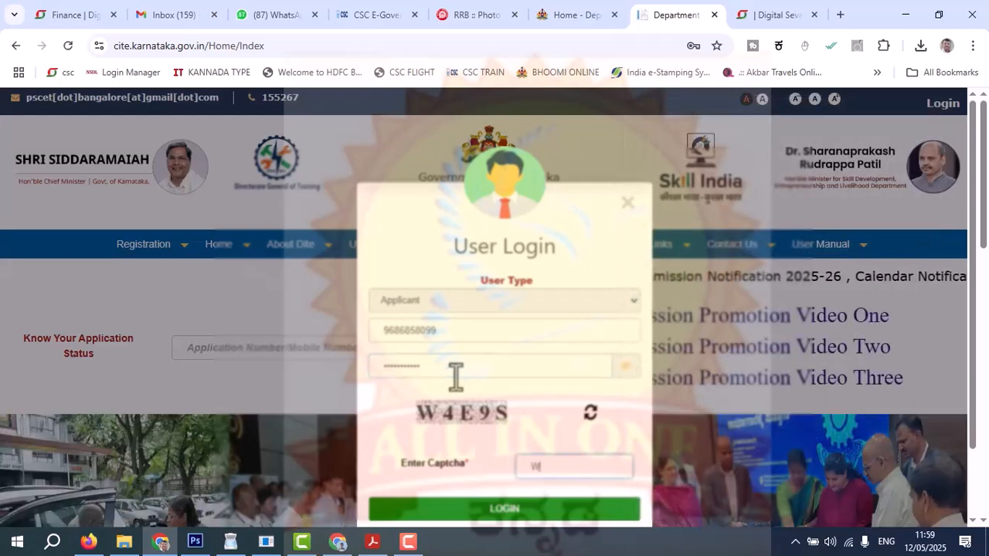
pyautogui.write('4E9')
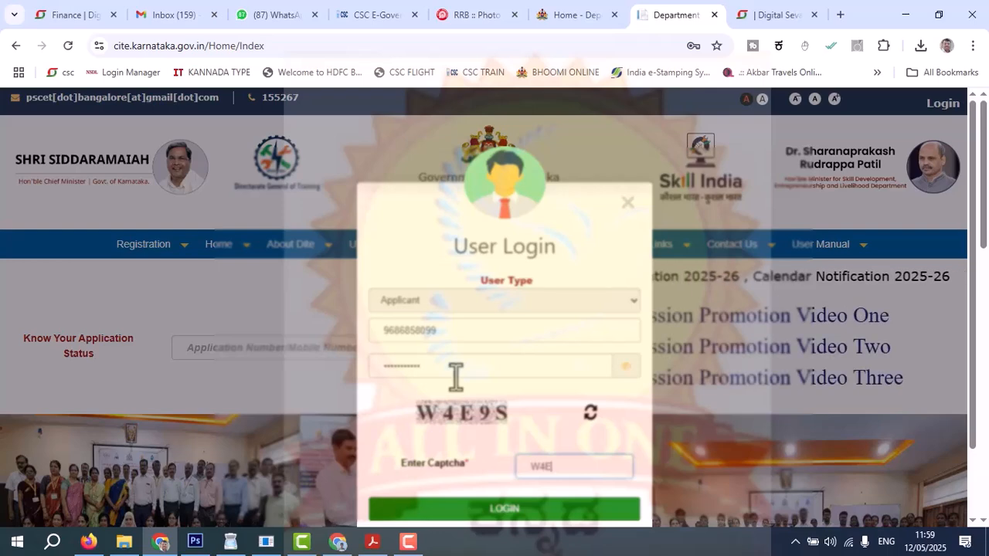
pyautogui.write('S')
pyautogui.click(459, 513)
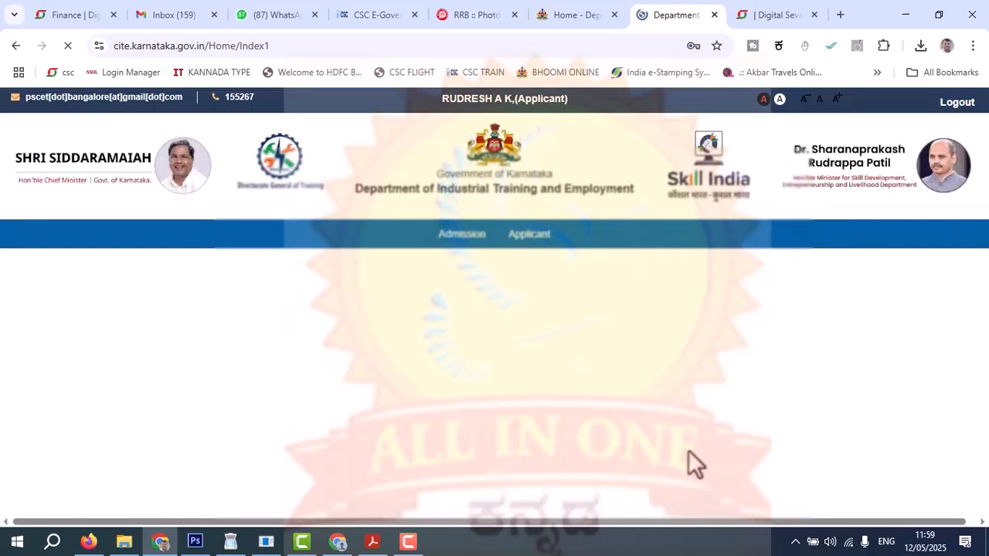
# - Open the Application Form, select 10th pass, and look up the SSLC record by roll number
pyautogui.click(403, 543)
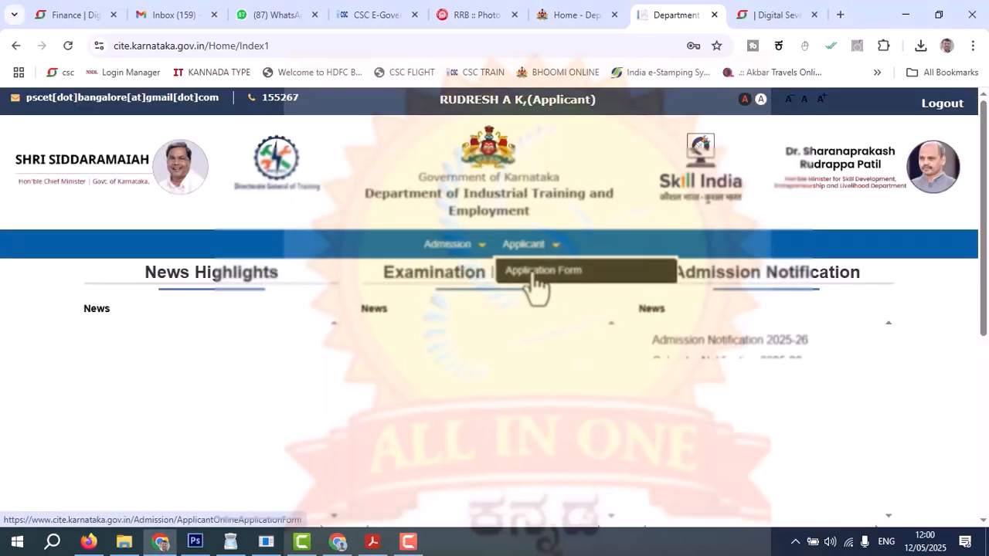
pyautogui.click(536, 285)
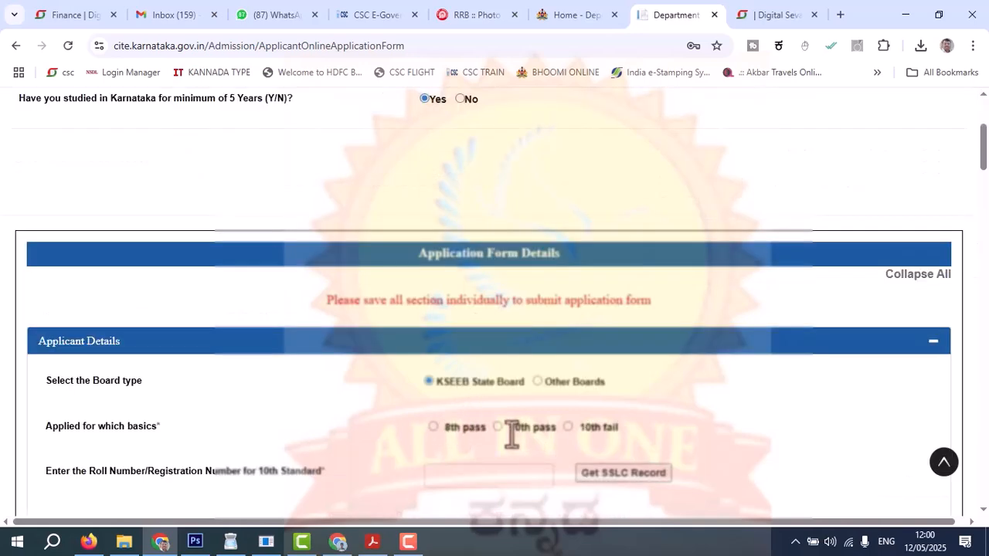
pyautogui.click(498, 426)
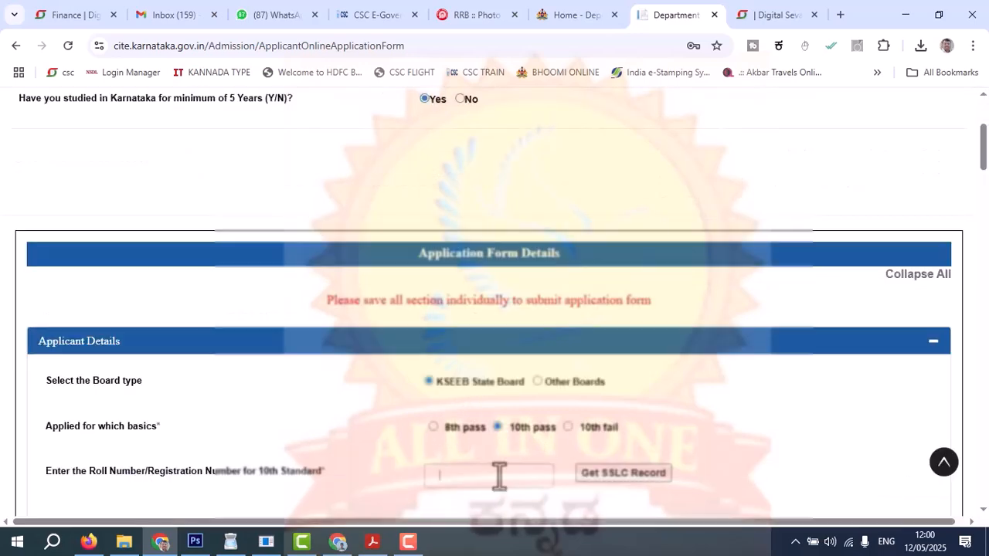
pyautogui.click(639, 481)
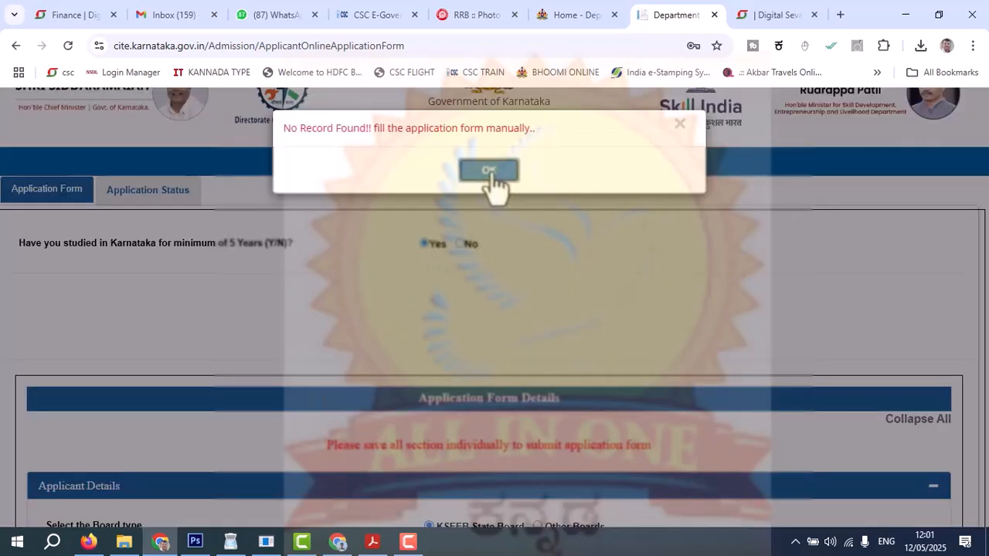
# - Dismiss the No Record Found notice and retry the SSLC record lookup
pyautogui.click(490, 173)
pyautogui.scroll(-5, 643, 334)
pyautogui.scroll(-2, 556, 382)
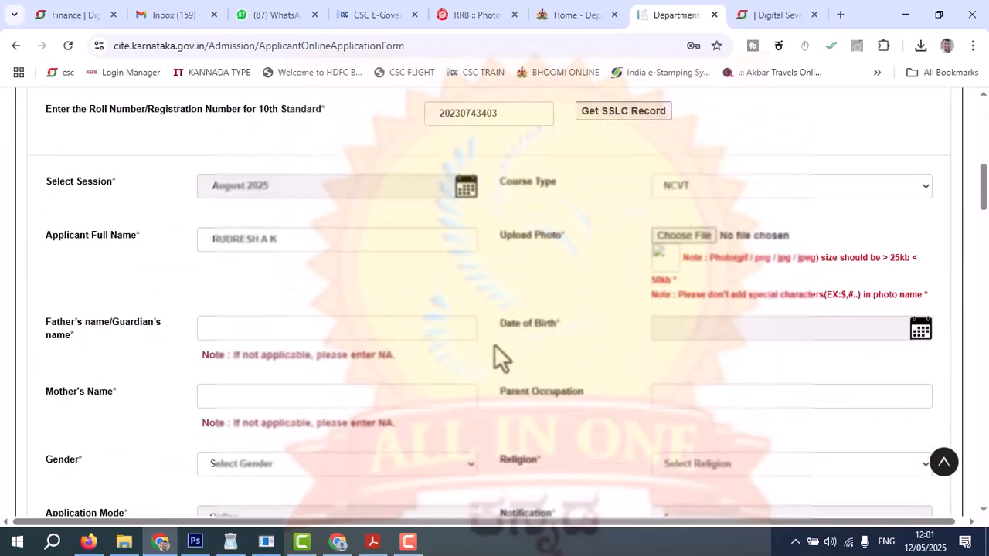
pyautogui.scroll(1, 495, 353)
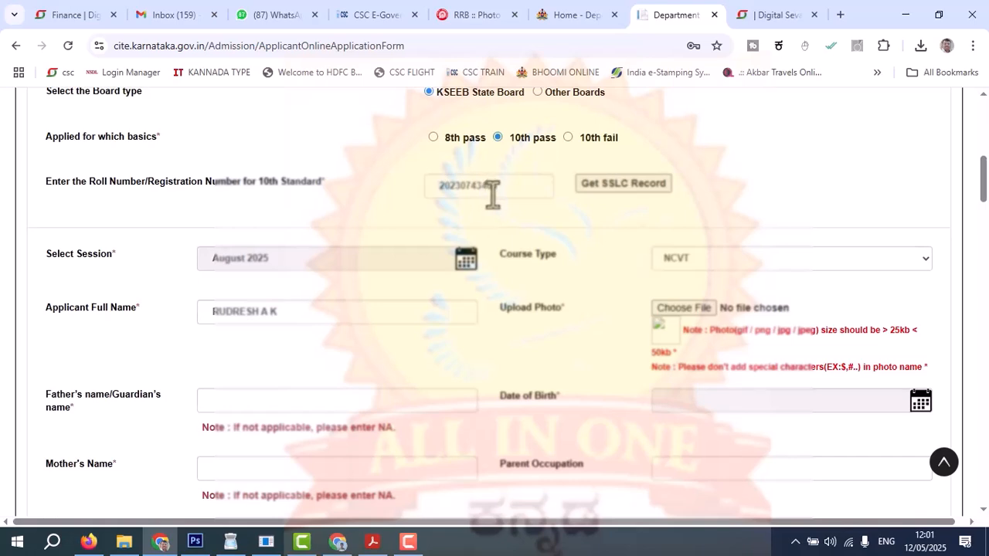
pyautogui.click(608, 183)
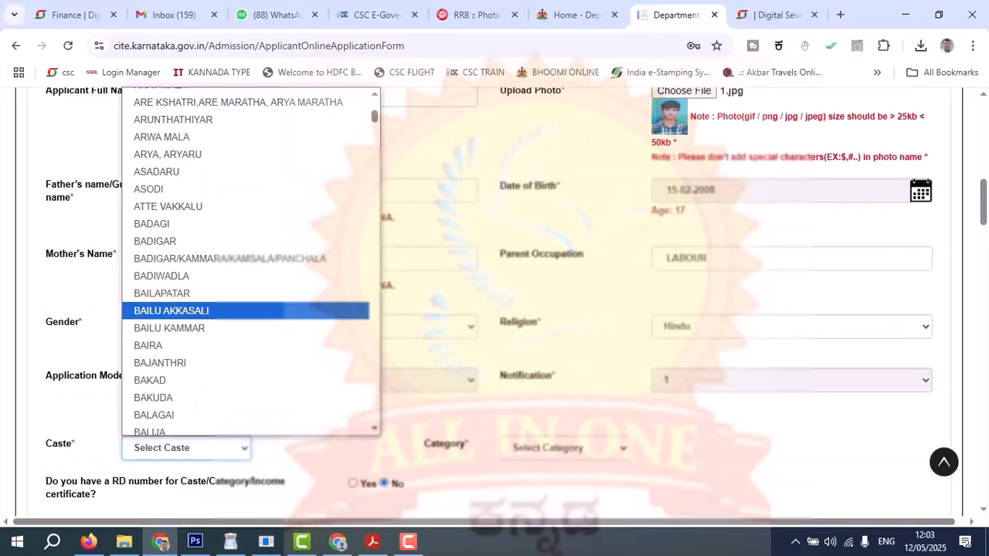
# - Save the applicant details and move down to the Communication Details section
pyautogui.click(402, 547)
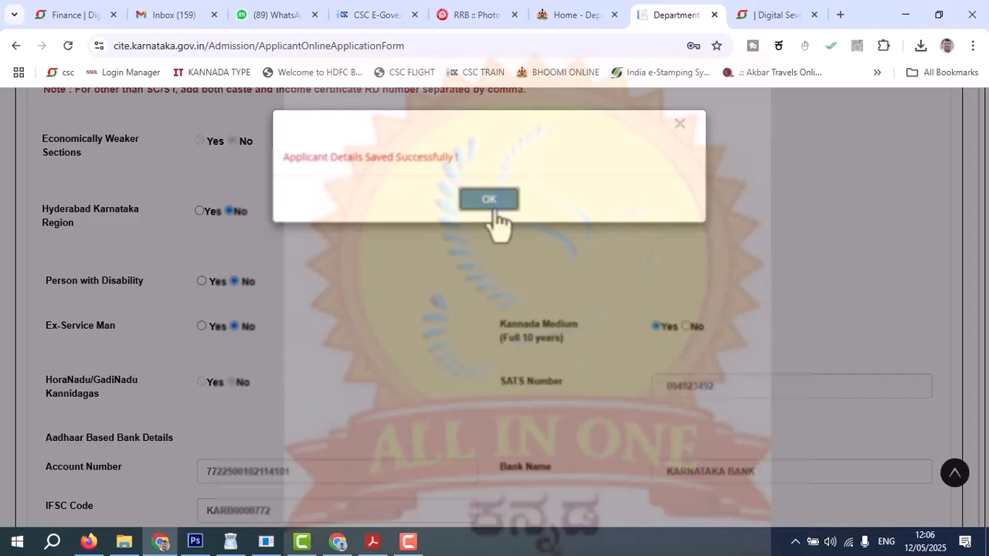
pyautogui.click(493, 202)
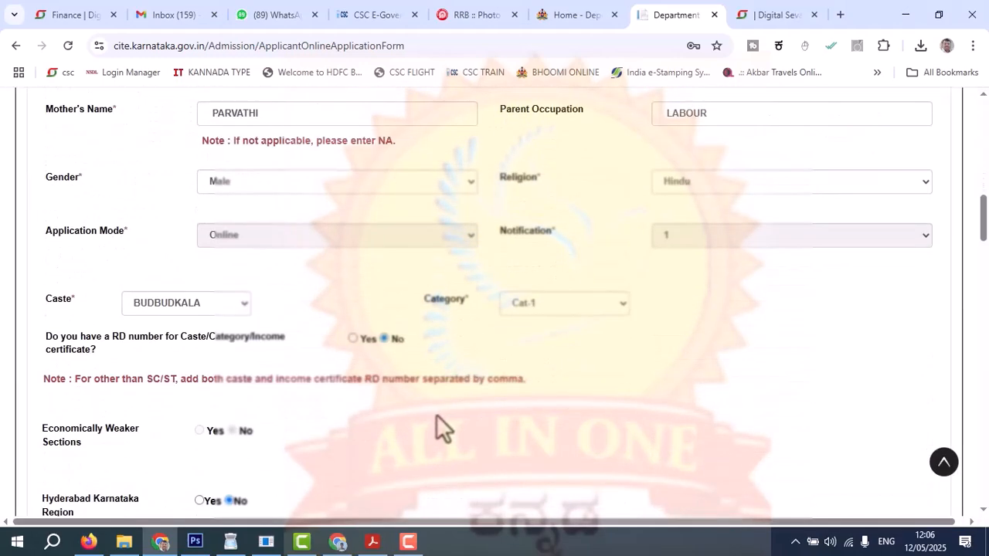
pyautogui.scroll(-3, 436, 417)
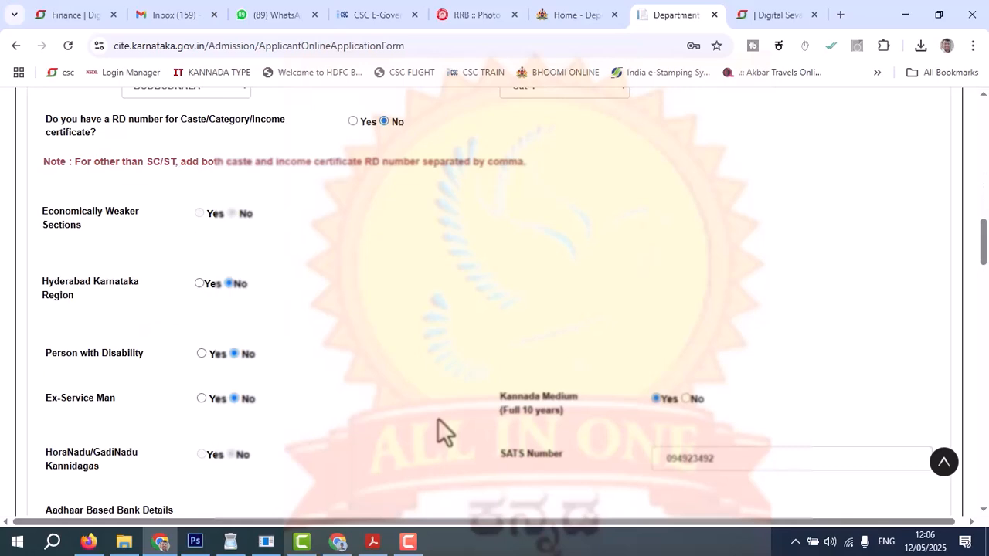
pyautogui.scroll(-4, 440, 451)
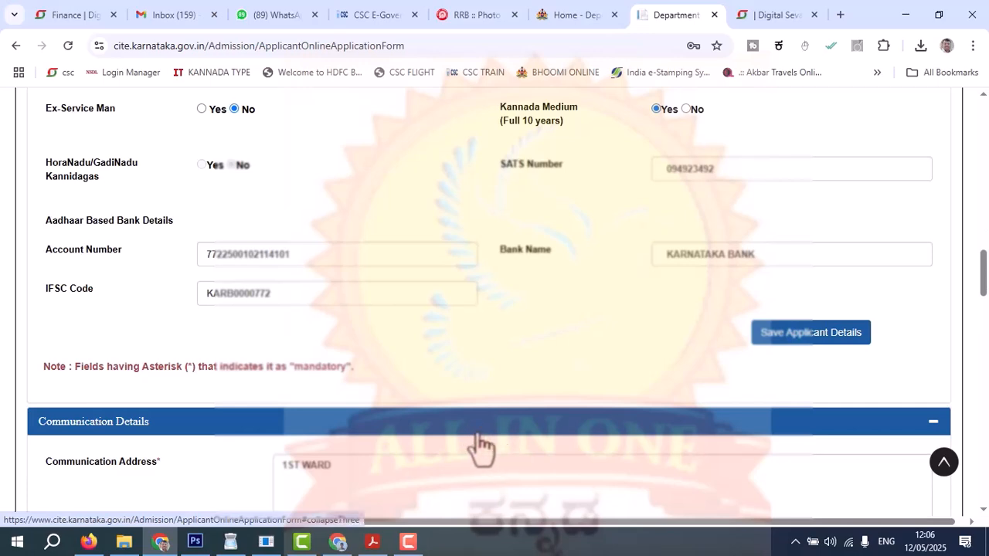
pyautogui.scroll(-2, 476, 446)
# - Enter the communication address with district, taluka and pincode, copy it to permanent address, and save
pyautogui.click(359, 335)
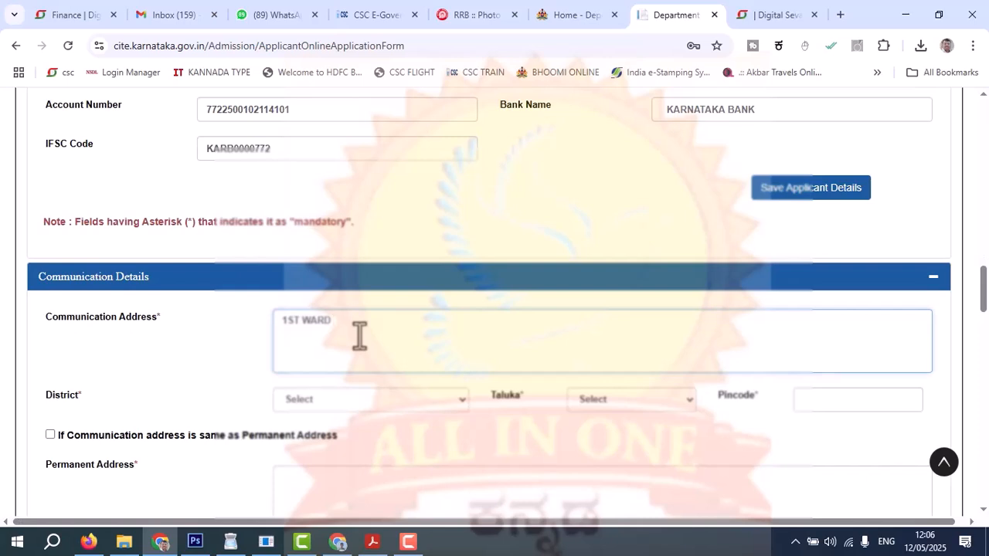
pyautogui.click(809, 400)
pyautogui.write('583130')
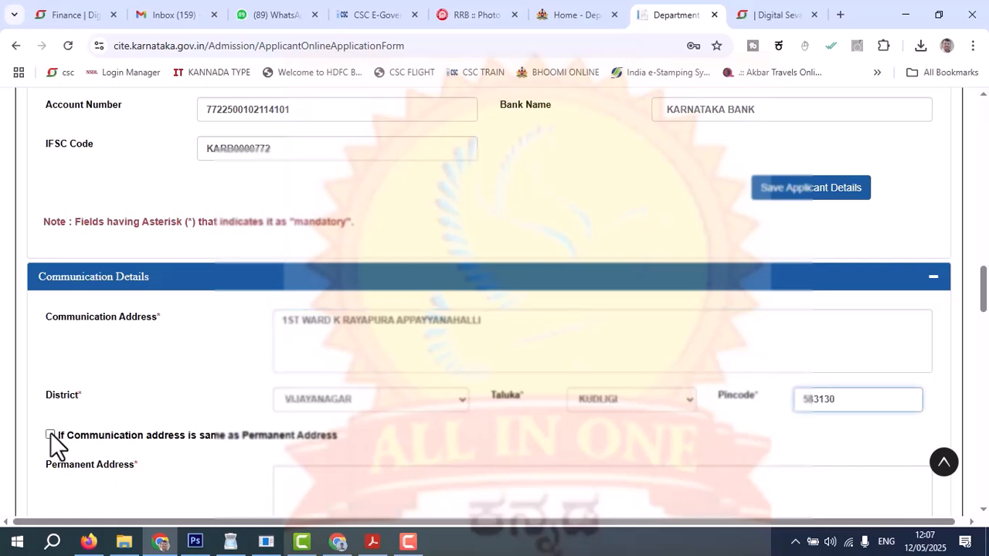
pyautogui.scroll(-3, 391, 445)
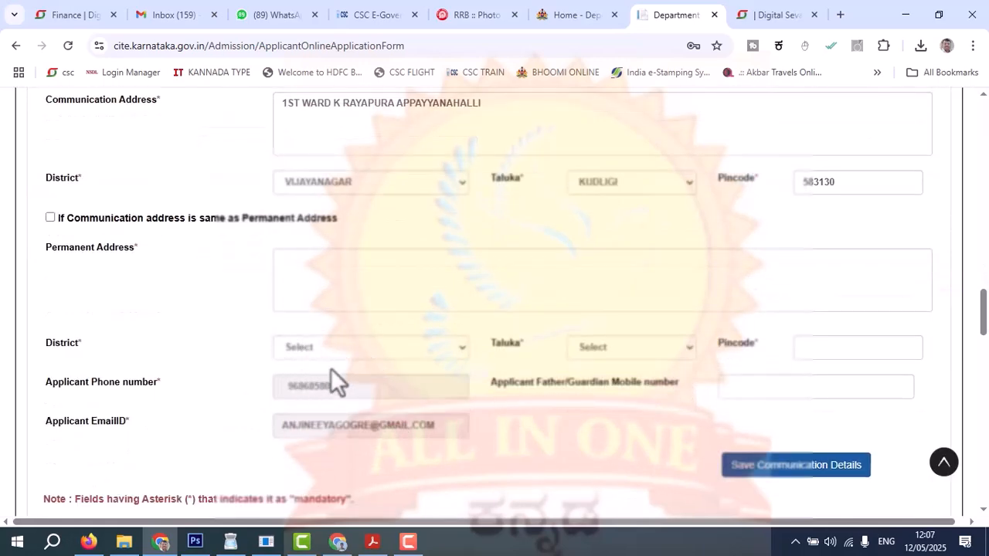
pyautogui.click(48, 217)
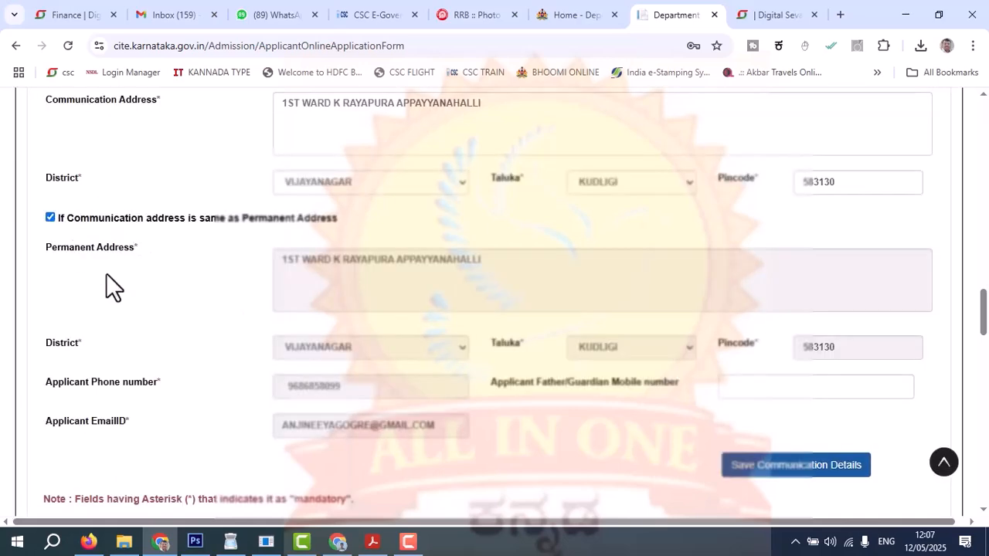
pyautogui.scroll(-2, 799, 340)
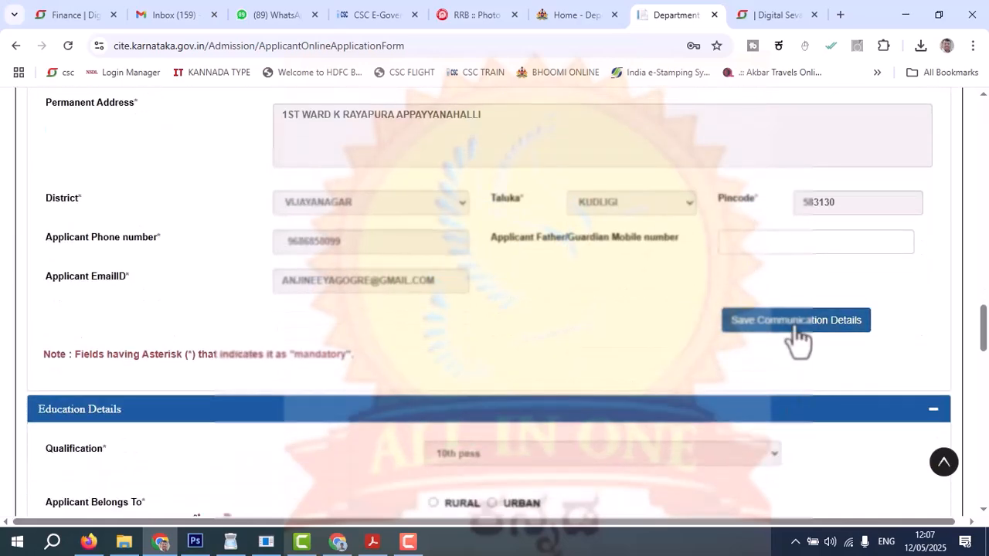
pyautogui.click(408, 543)
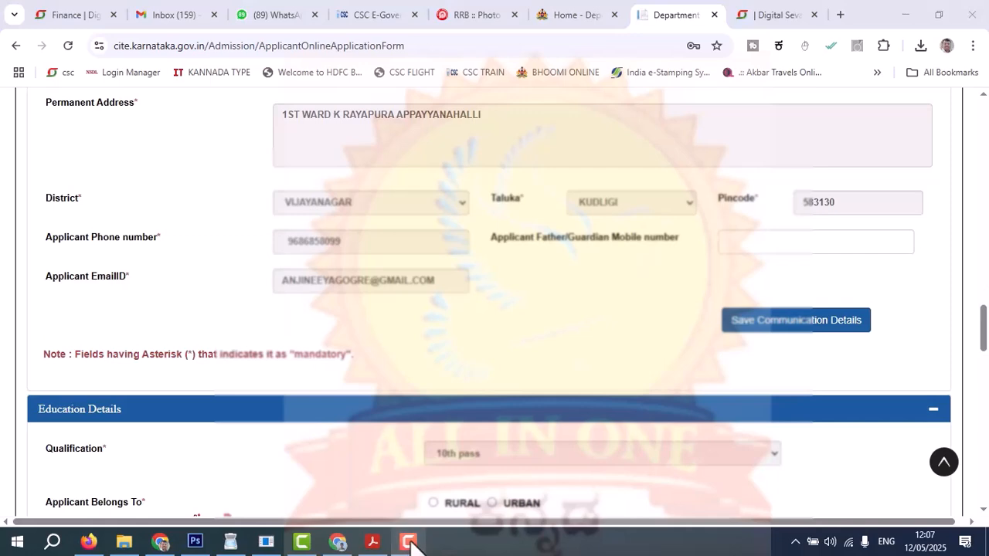
pyautogui.click(807, 332)
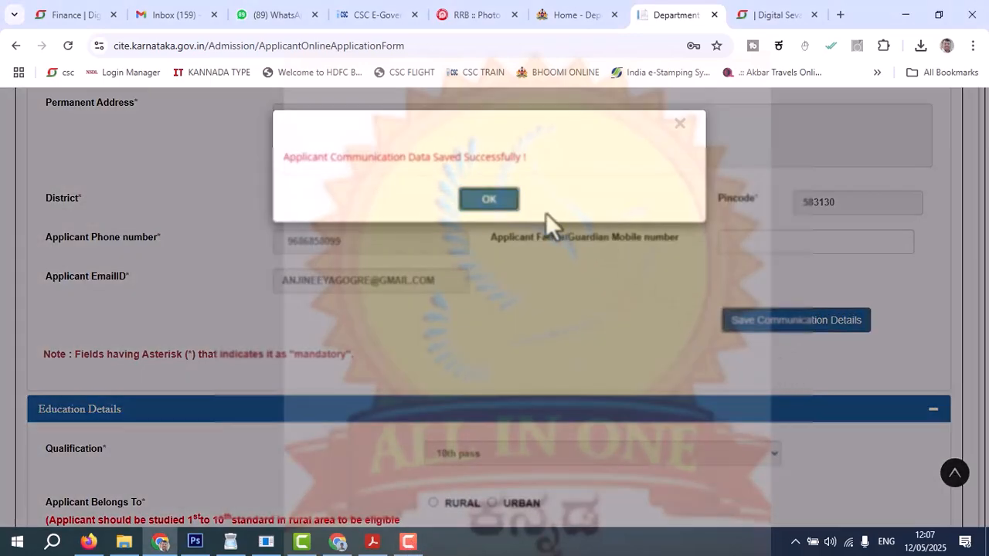
pyautogui.click(509, 201)
# - Save education details: GOVT HIGH SCHOOL TALUR, 359 of 625 marks, giving 57.44%
pyautogui.scroll(-3, 503, 309)
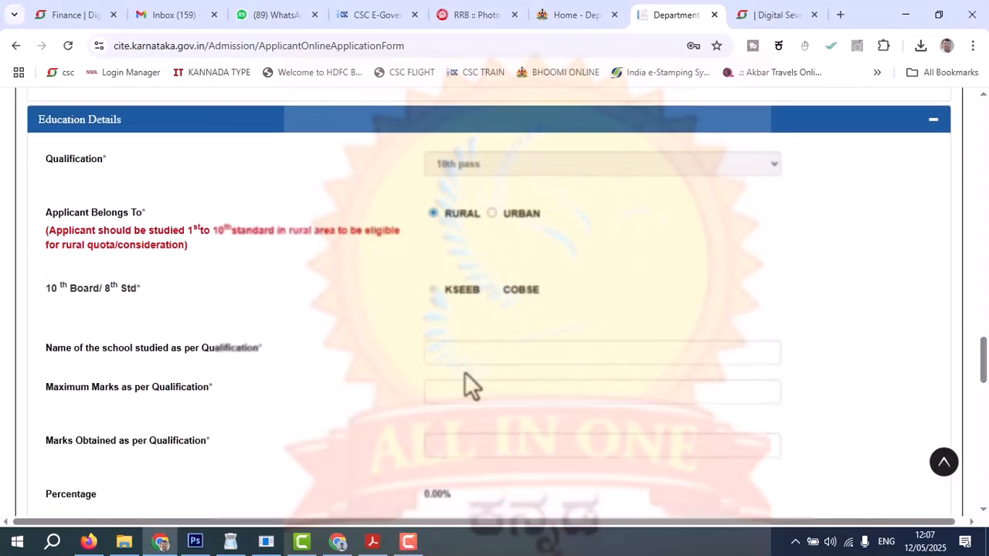
pyautogui.click(461, 355)
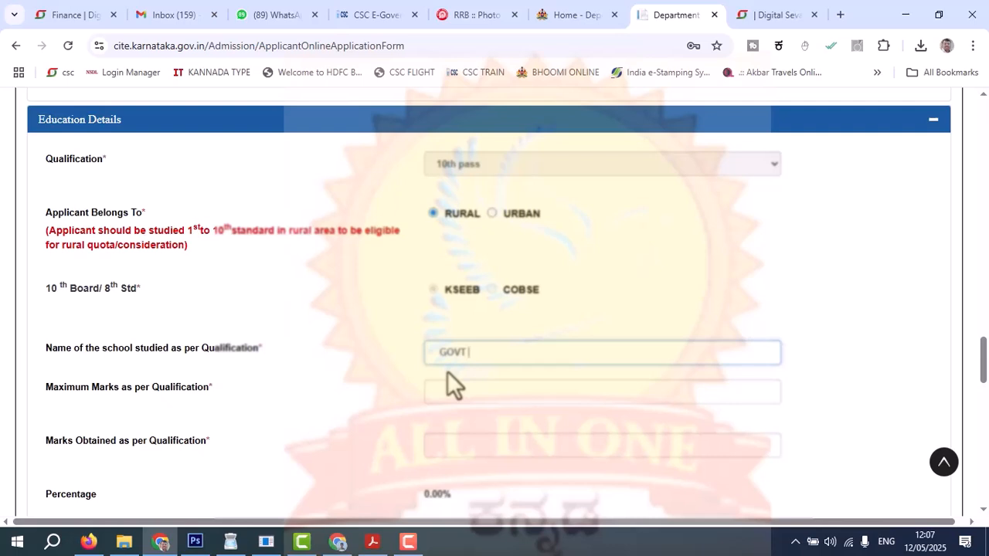
pyautogui.write('GOVT HIGH SCHOOL TA')
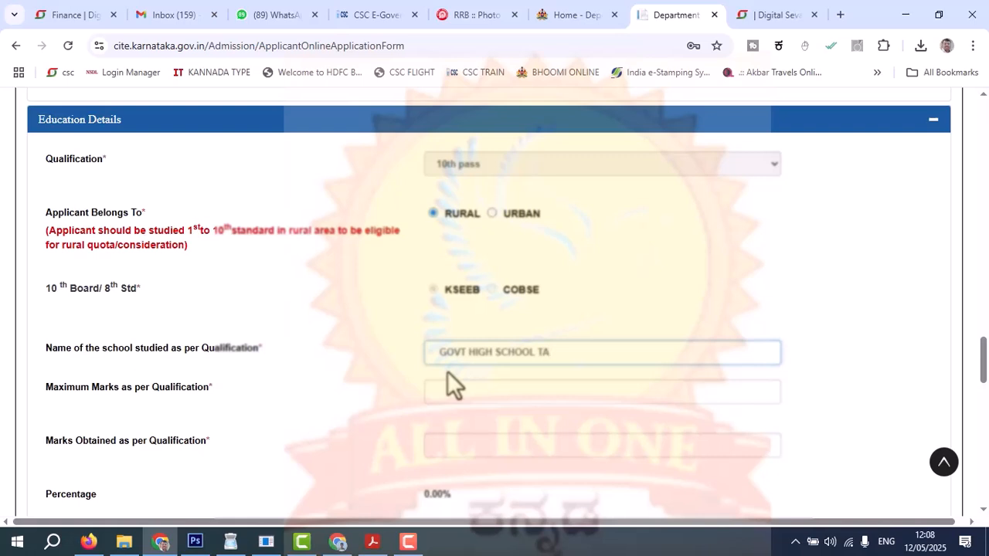
pyautogui.write('LUR')
pyautogui.press('Tab')
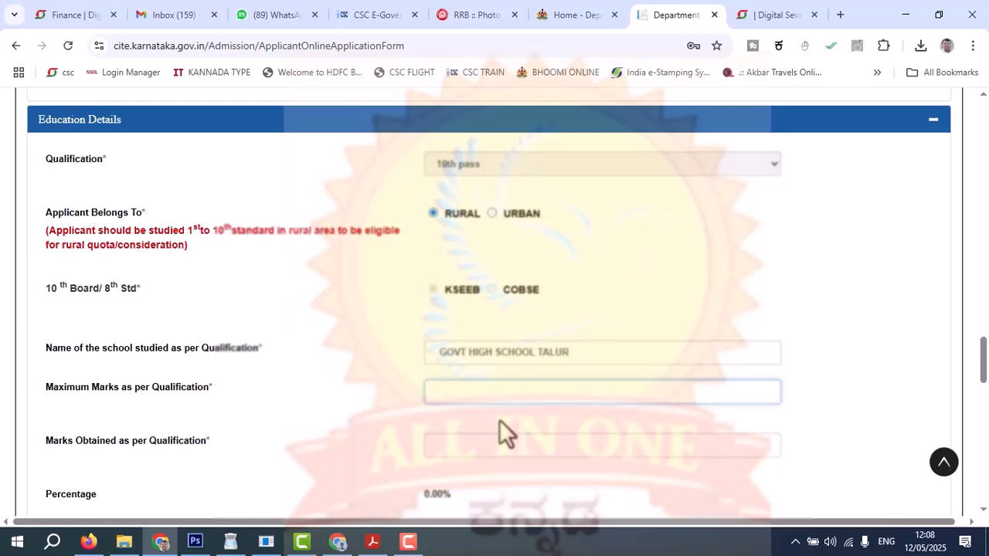
pyautogui.write('625')
pyautogui.press('Tab')
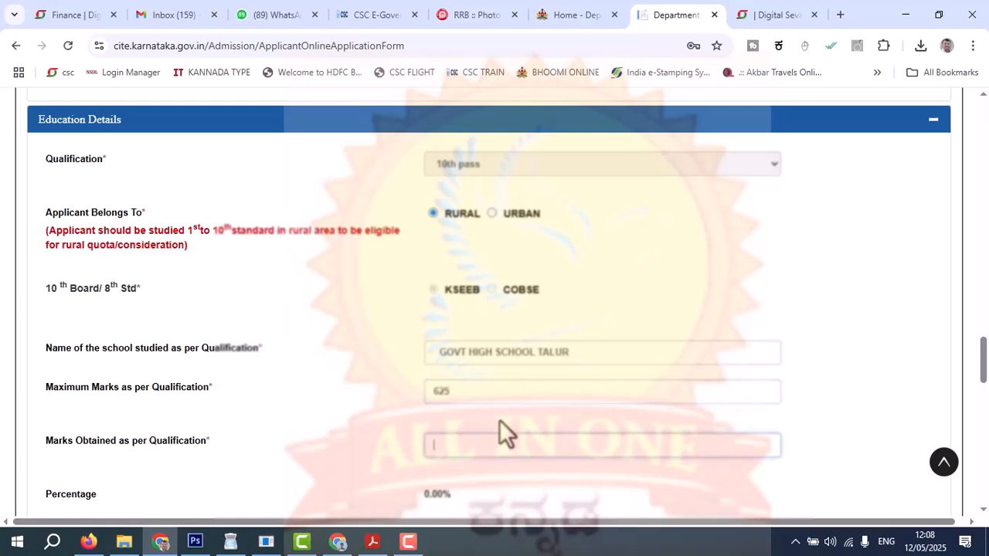
pyautogui.write('359')
pyautogui.scroll(-2, 494, 417)
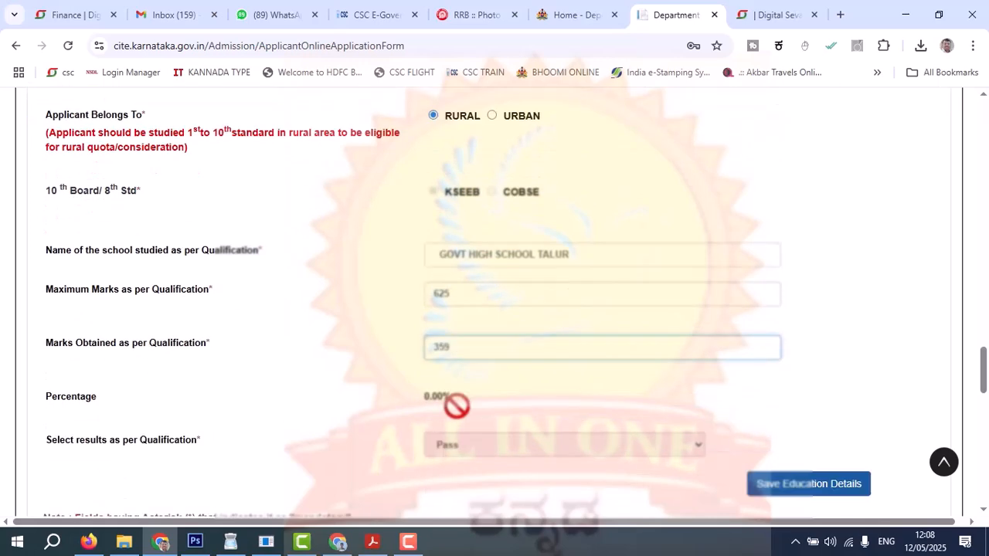
pyautogui.click(362, 391)
pyautogui.click(827, 440)
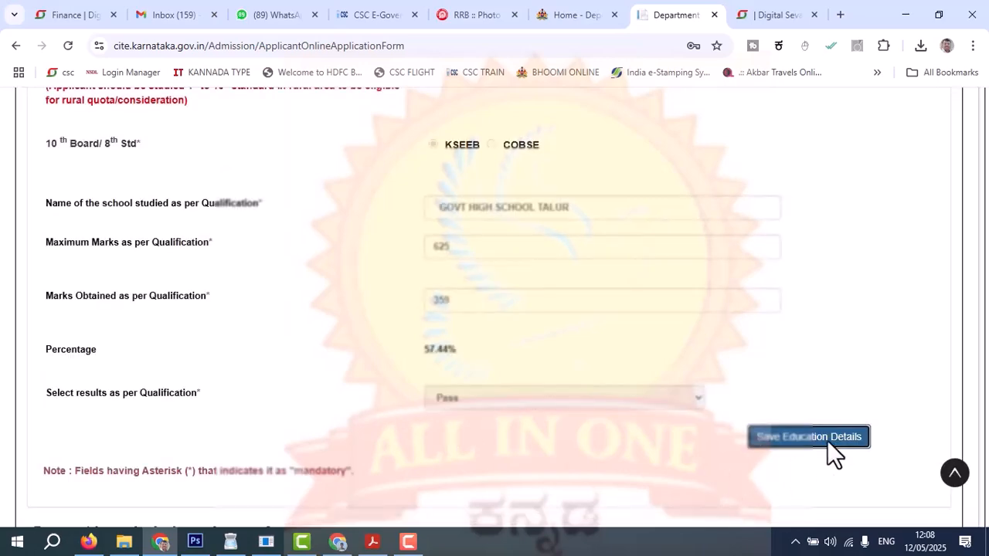
pyautogui.click(506, 209)
# - Choose BALLARI as the verification centre district
pyautogui.scroll(-3, 499, 332)
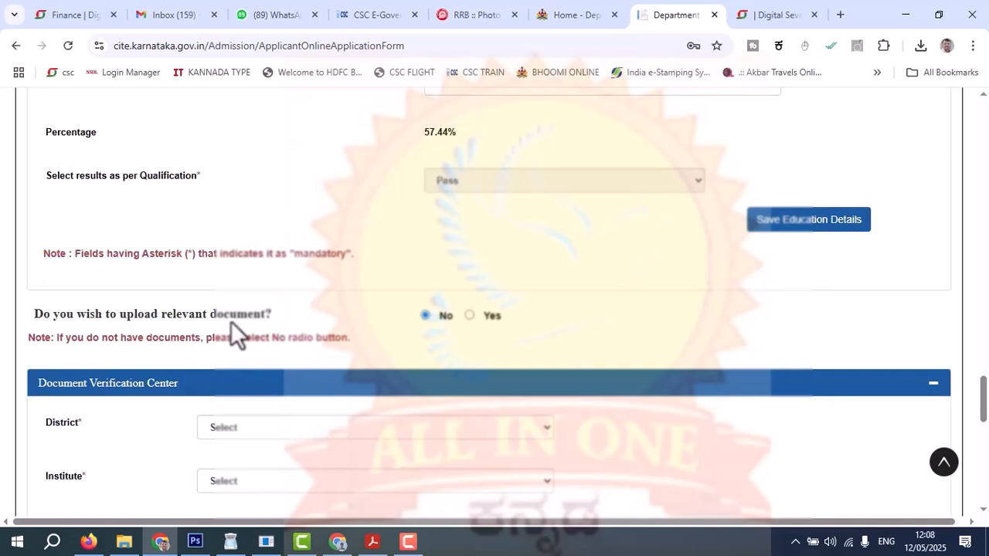
pyautogui.click(385, 427)
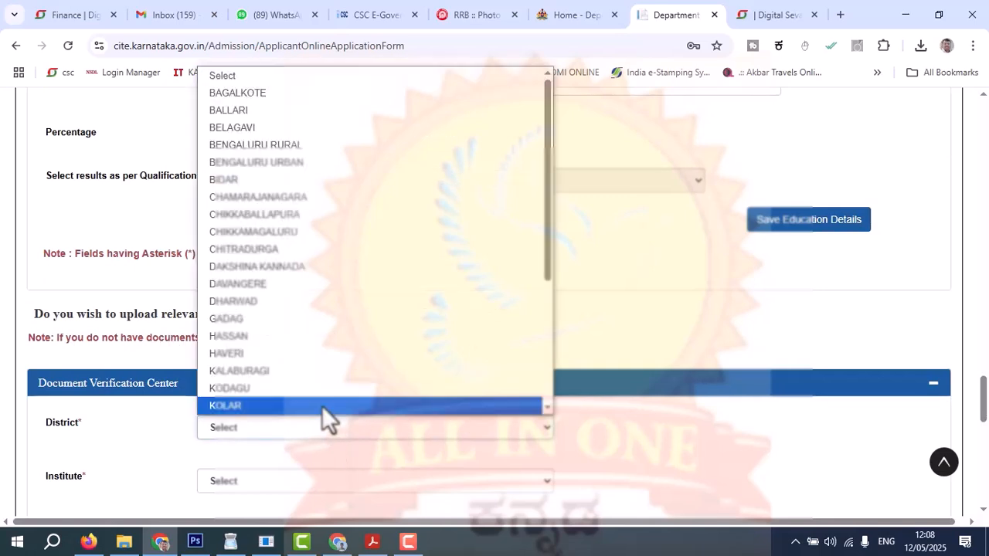
pyautogui.click(268, 111)
# - Opt to upload supporting documents and save them with CAST.pdf and SSLC.pdf attached
pyautogui.scroll(-1, 333, 371)
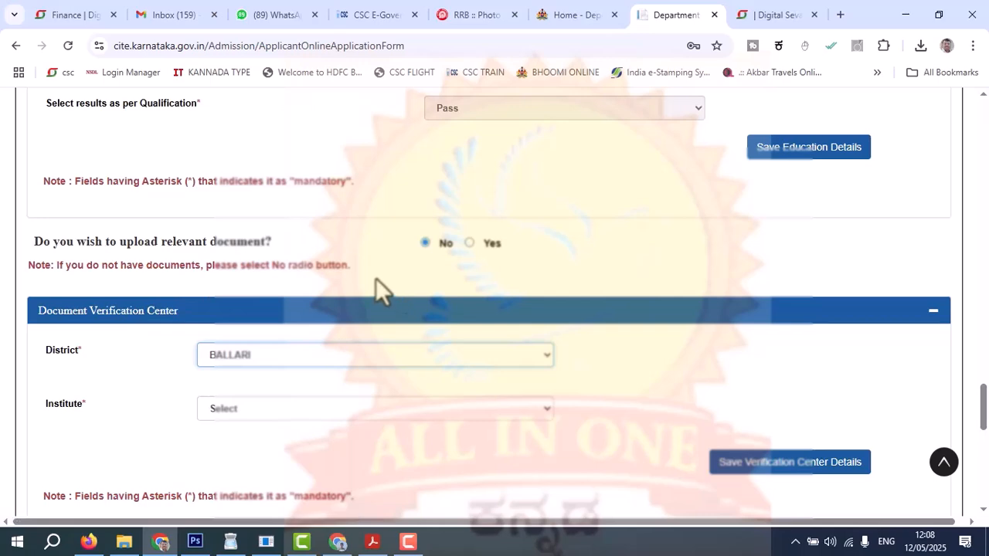
pyautogui.click(469, 244)
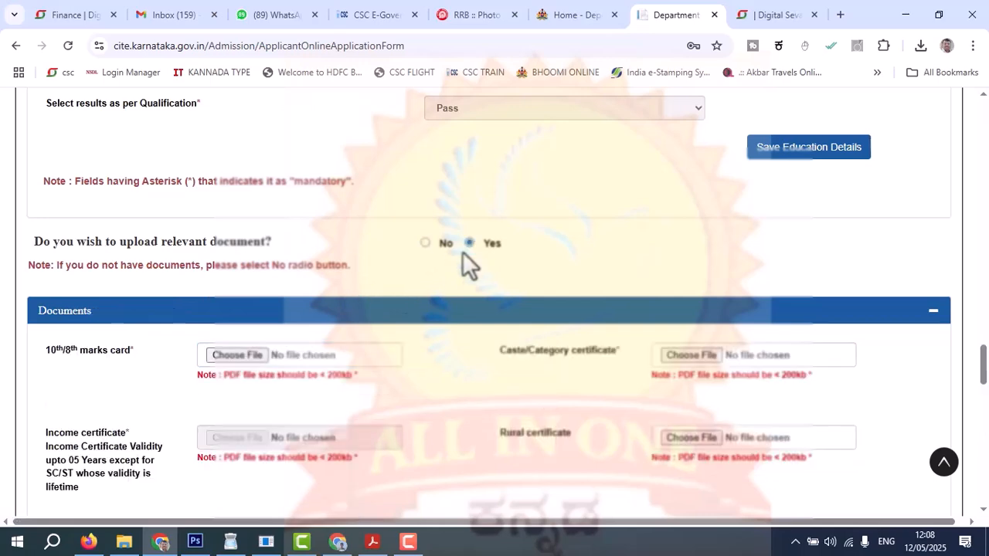
pyautogui.scroll(-3, 227, 364)
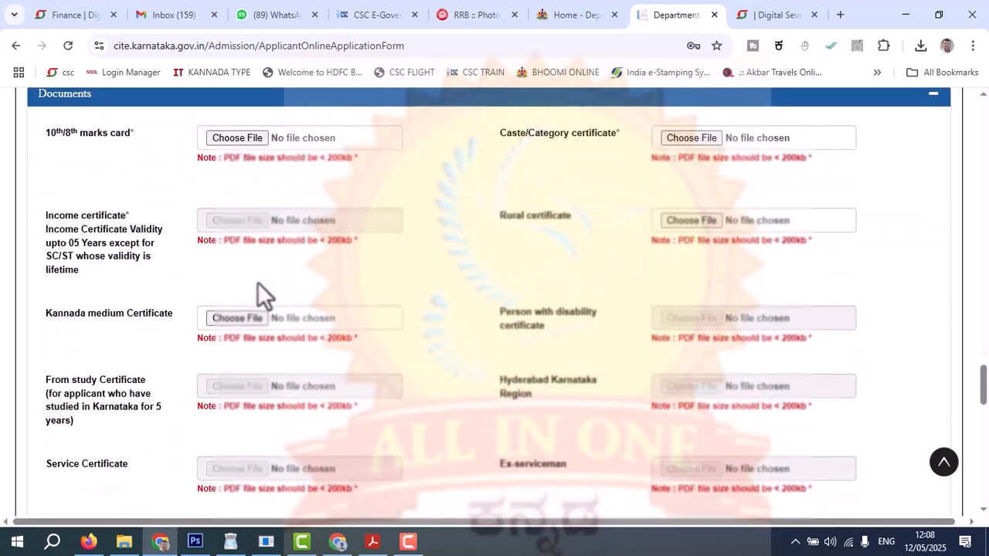
pyautogui.scroll(-1, 223, 301)
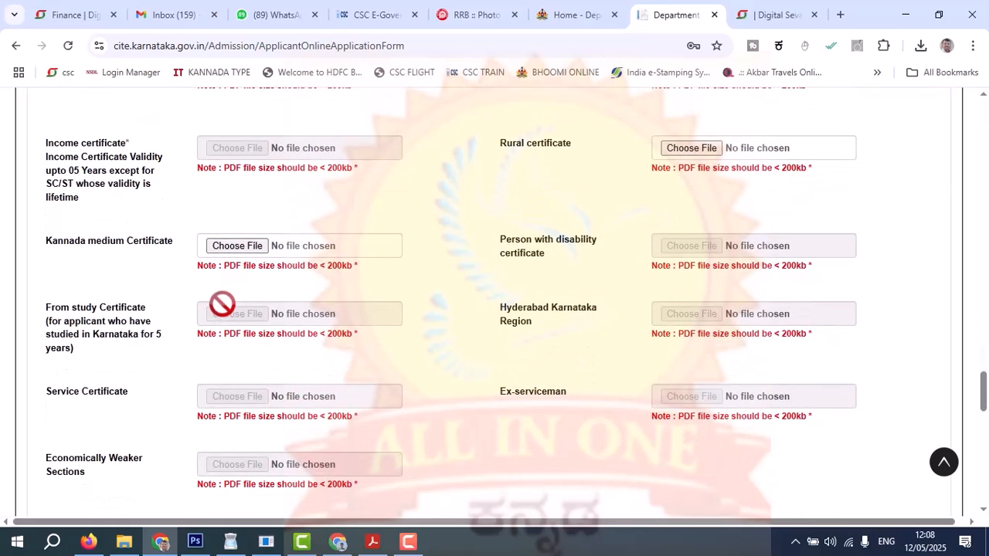
pyautogui.scroll(2, 224, 320)
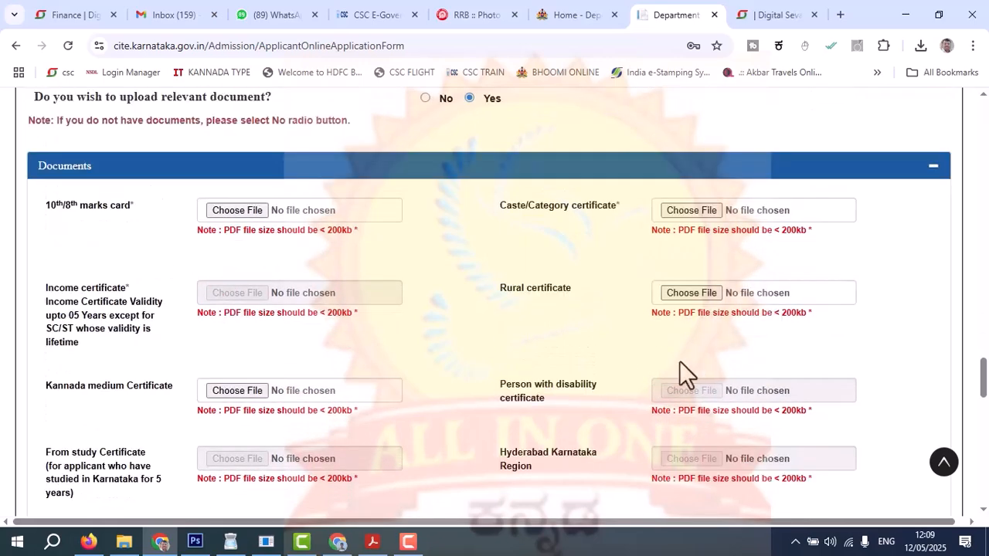
pyautogui.scroll(-3, 293, 387)
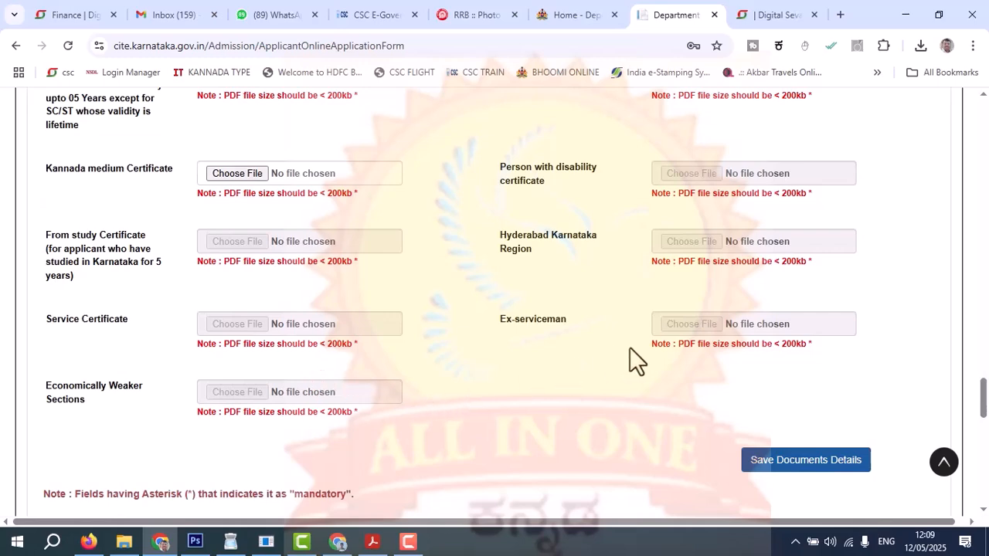
pyautogui.scroll(-4, 482, 414)
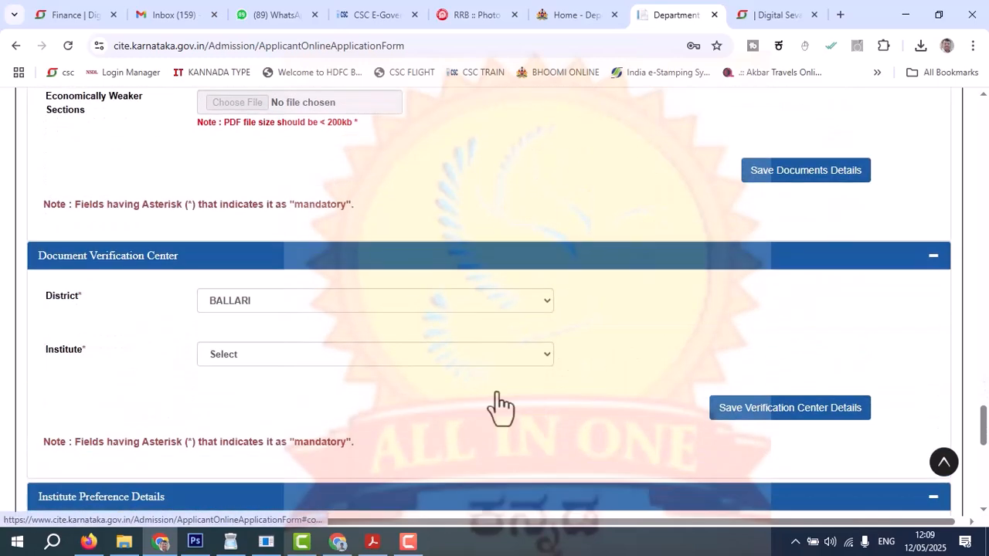
pyautogui.scroll(-4, 321, 329)
pyautogui.scroll(-2, 367, 351)
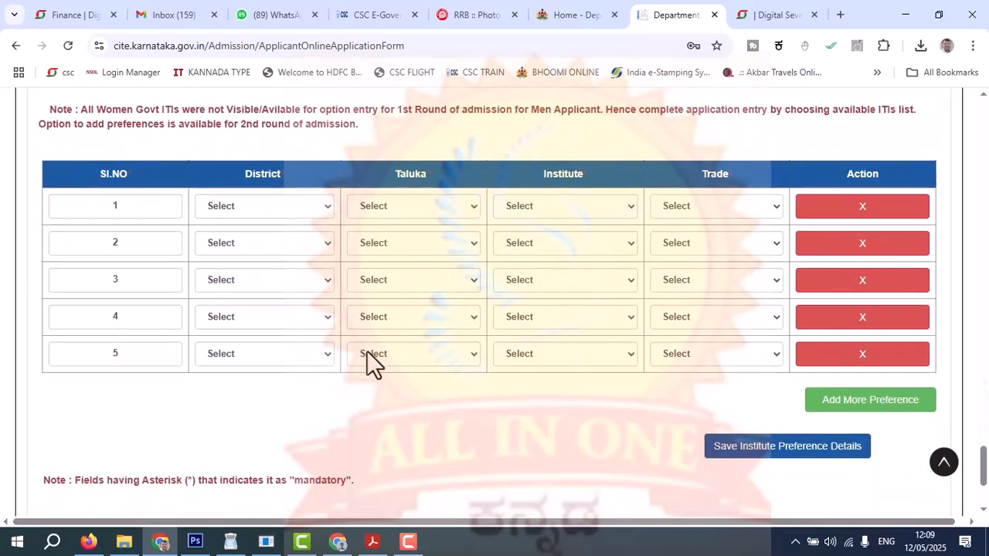
pyautogui.scroll(3, 293, 351)
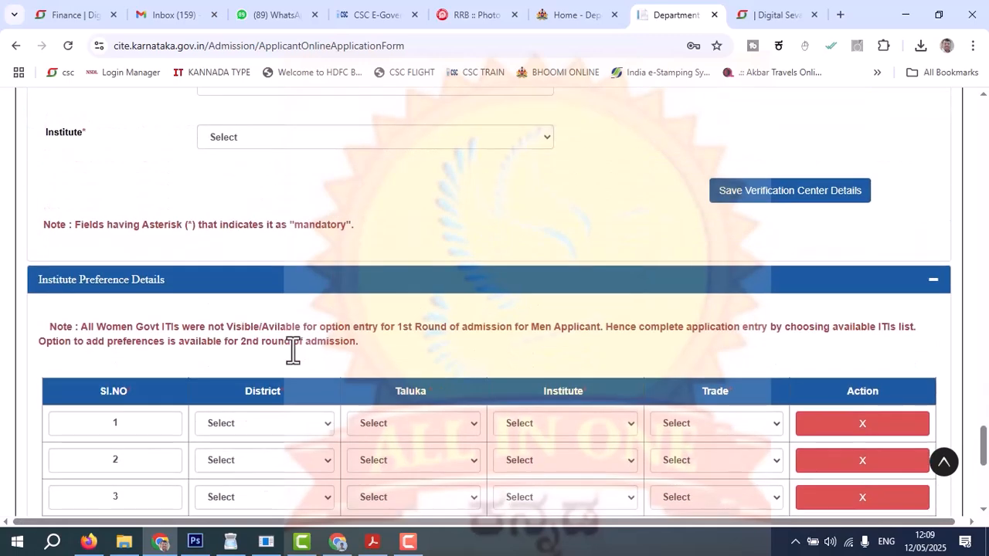
pyautogui.click(410, 545)
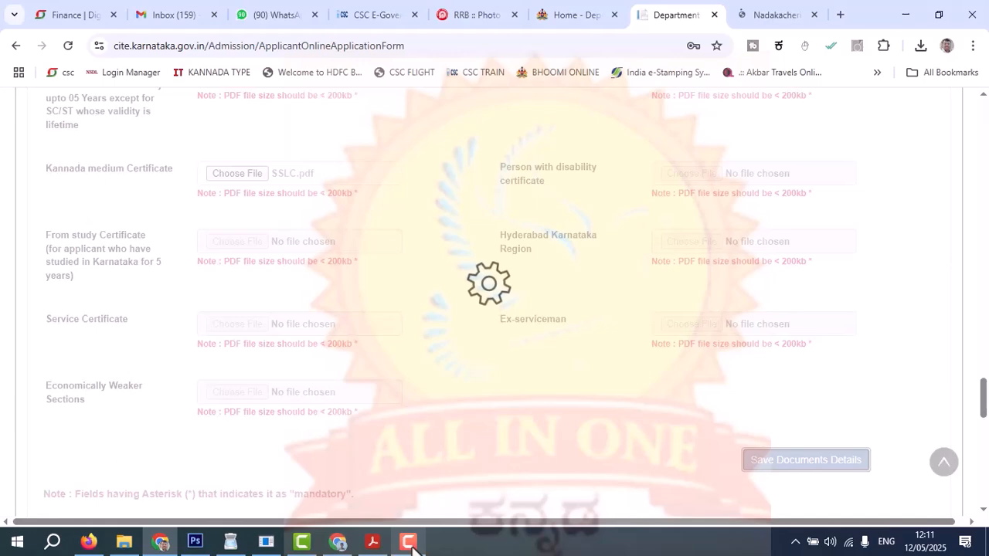
pyautogui.moveTo(412, 546)
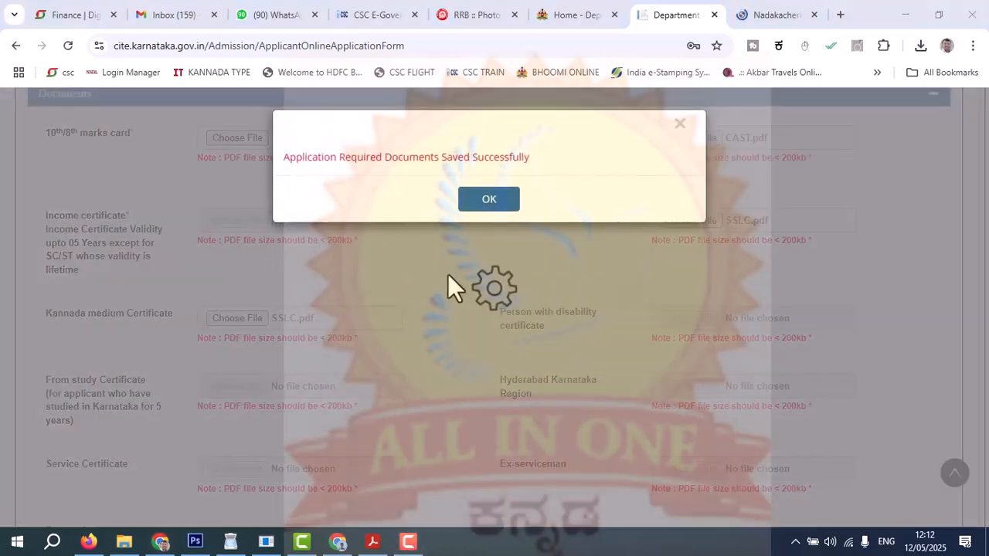
# - Dismiss the confirmation that the documents were saved
pyautogui.click(484, 205)
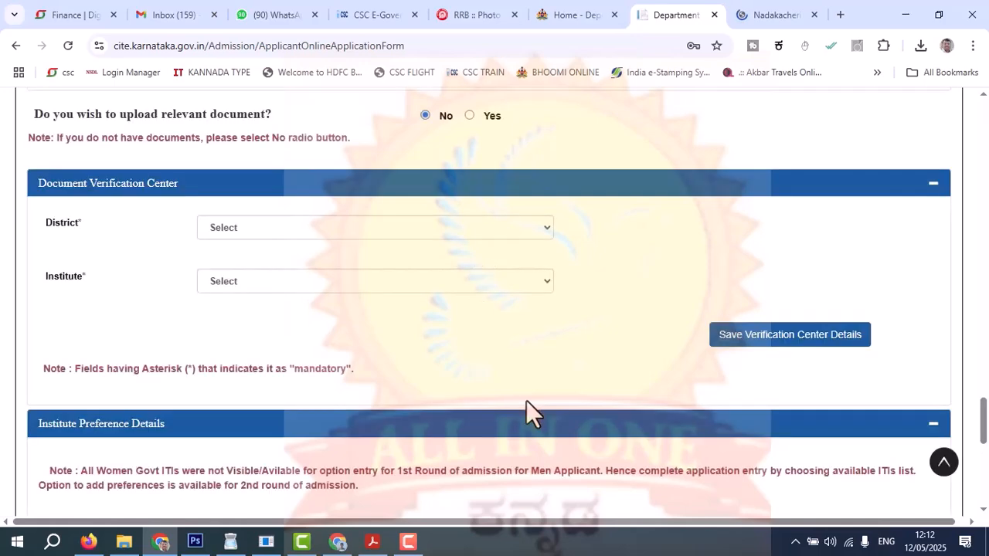
pyautogui.scroll(5, 348, 442)
pyautogui.scroll(-5, 522, 414)
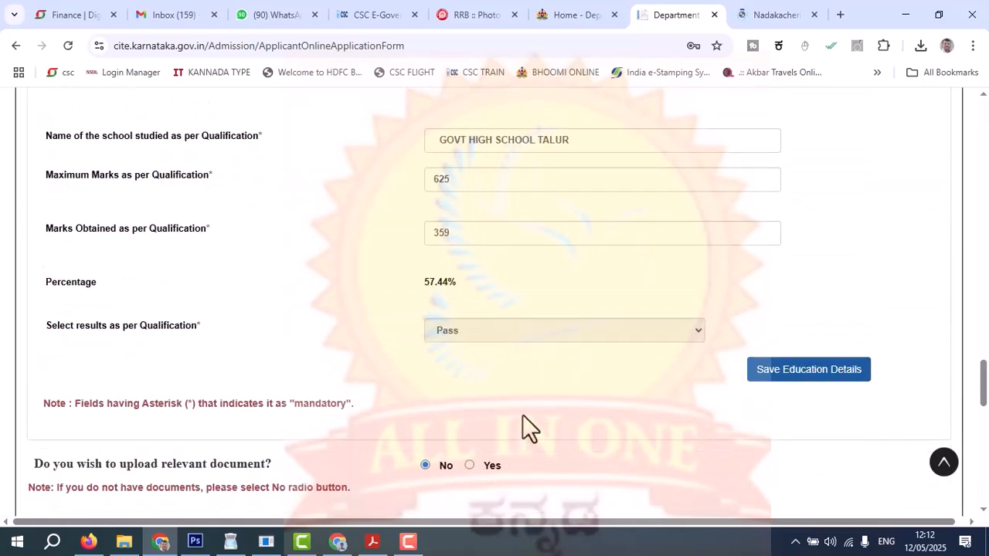
# - Save BALLARI district and GOVT. ITI THORANAGALLU as the document verification centre
pyautogui.click(261, 226)
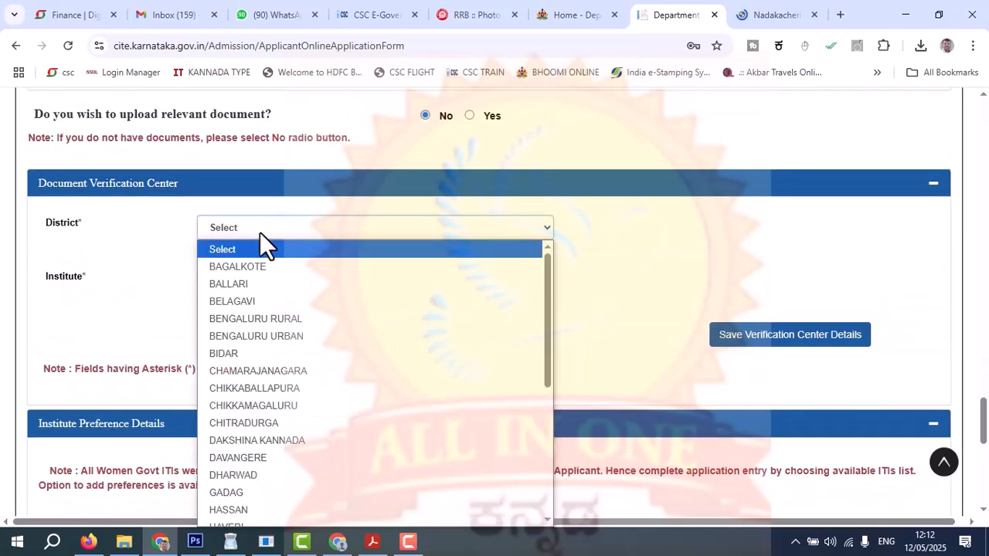
pyautogui.click(237, 283)
pyautogui.click(250, 283)
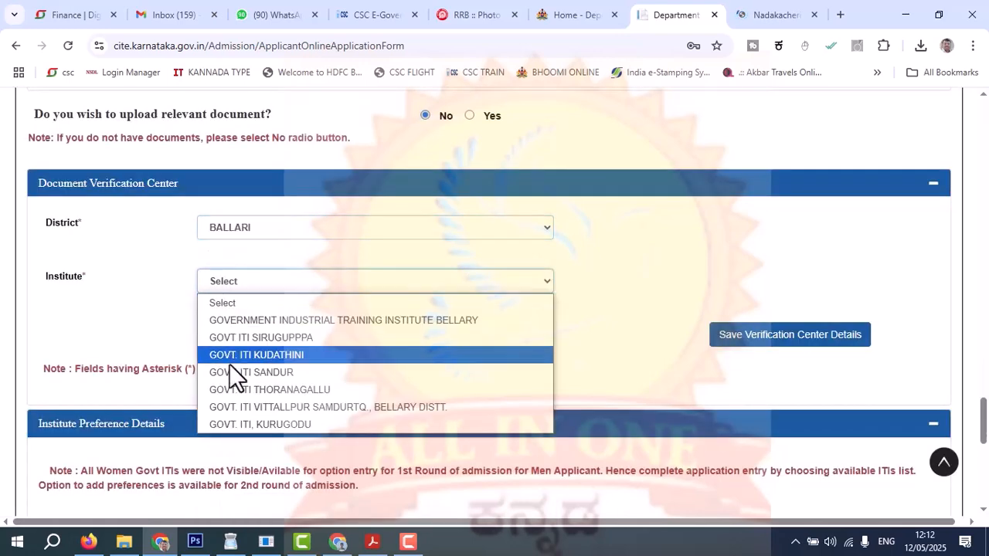
pyautogui.click(243, 390)
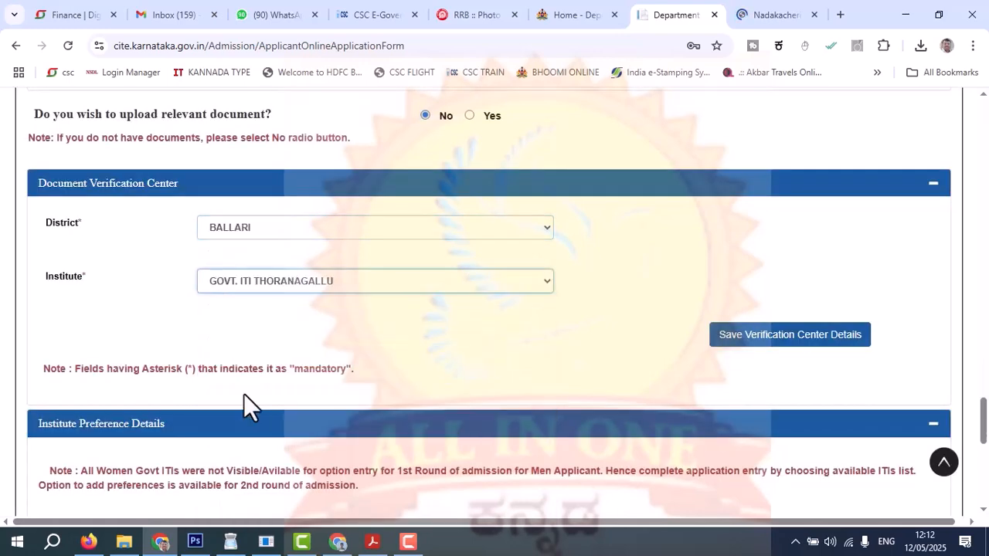
pyautogui.click(766, 337)
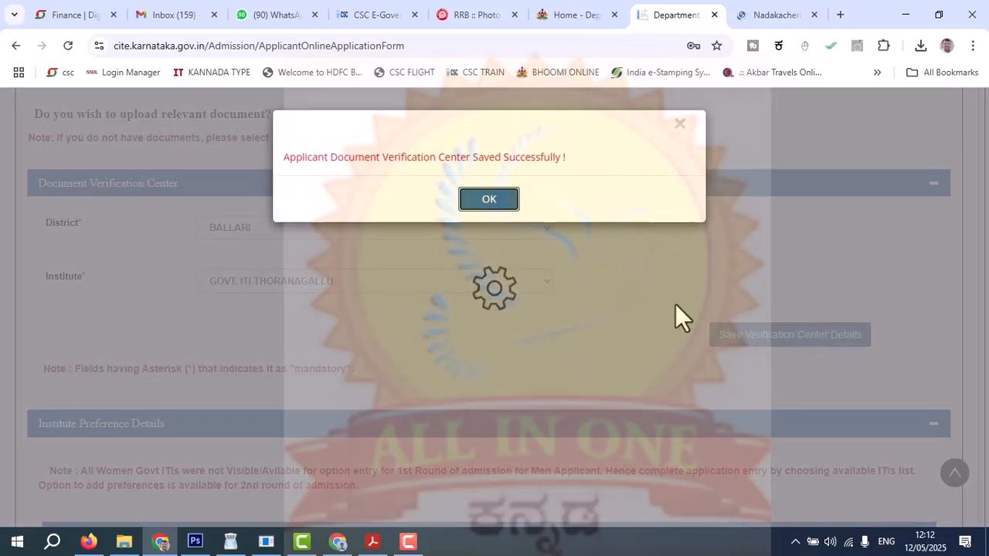
pyautogui.click(489, 197)
pyautogui.scroll(-2, 588, 352)
# - Set preference 5's trade to Electrician (NSQF) and save all five BALLARI institute preferences
pyautogui.scroll(-3, 579, 361)
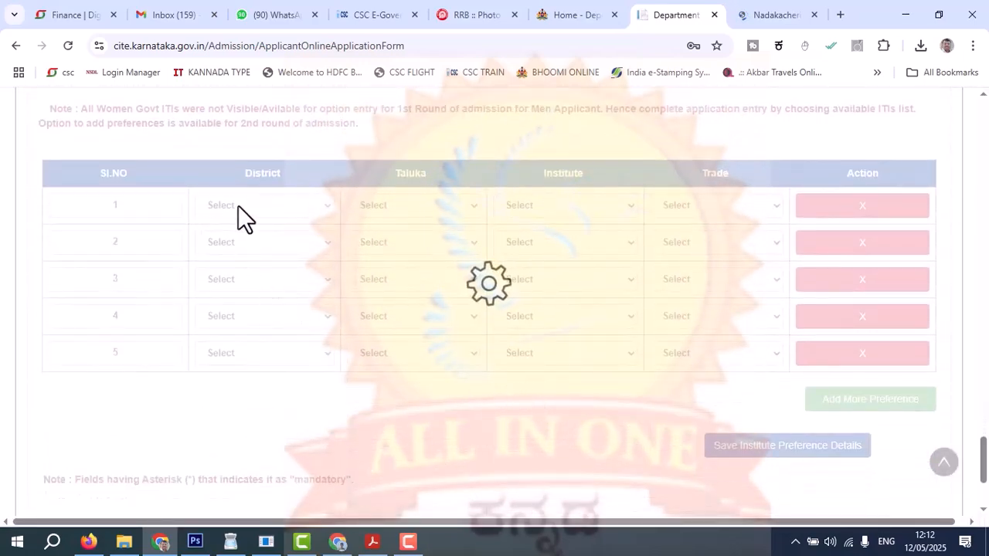
pyautogui.scroll(-3, 241, 216)
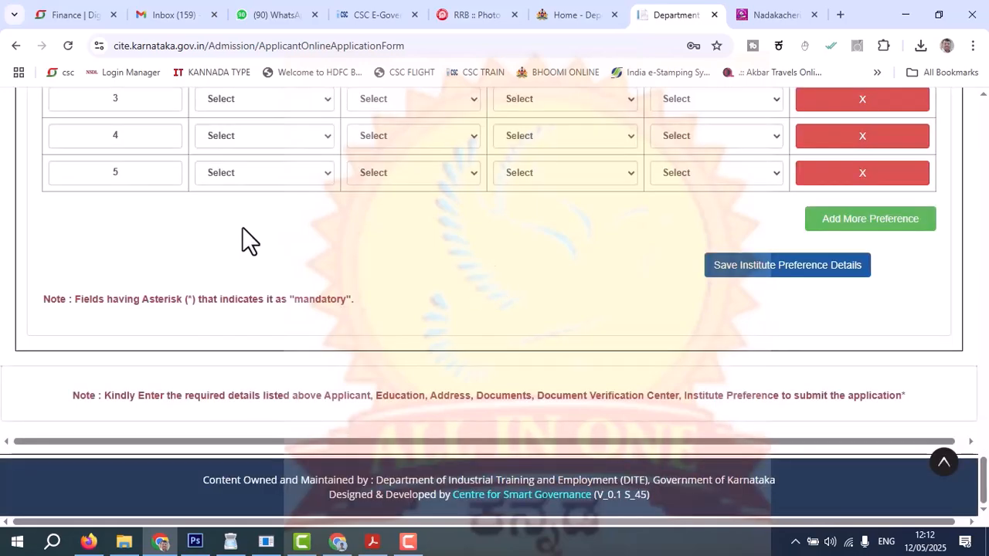
pyautogui.scroll(3, 225, 343)
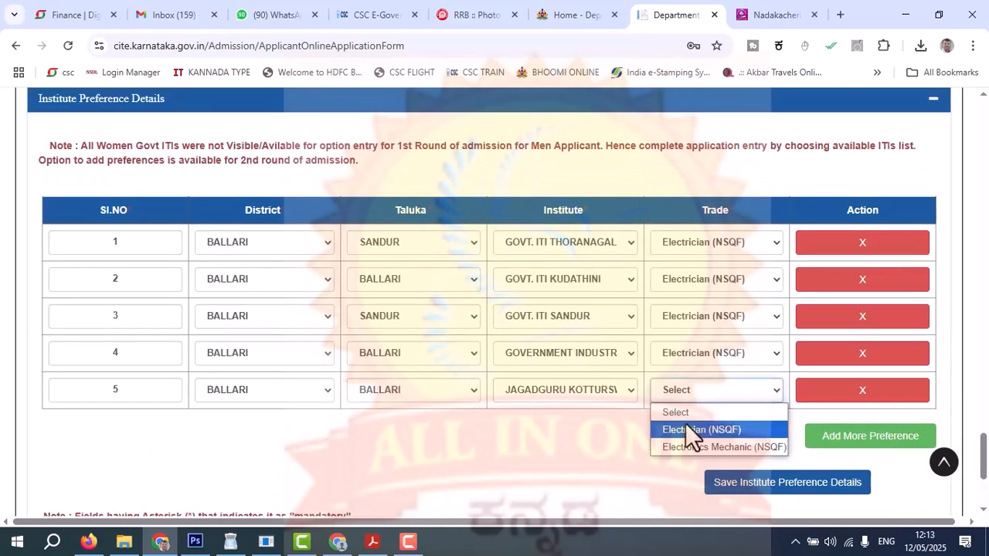
pyautogui.click(685, 424)
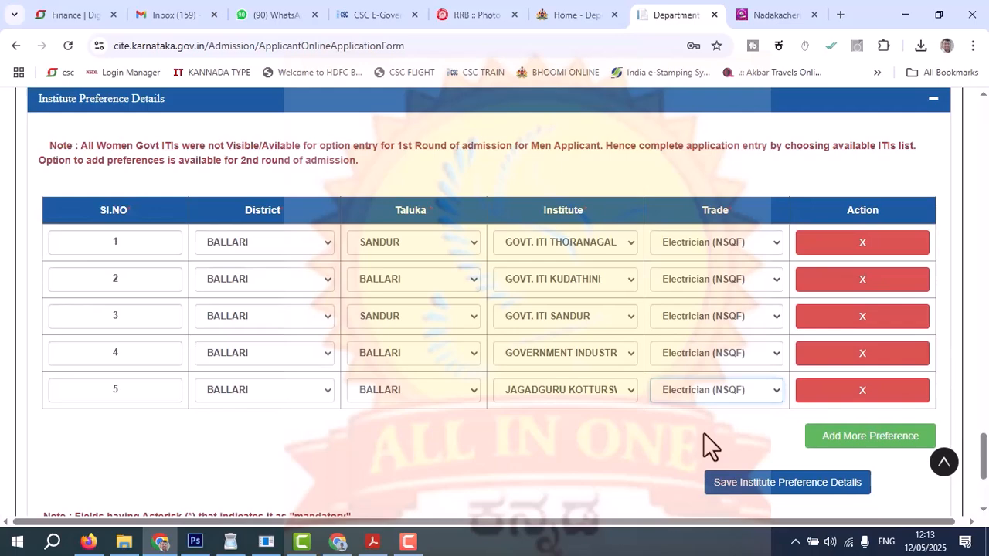
pyautogui.click(712, 490)
pyautogui.scroll(-2, 618, 446)
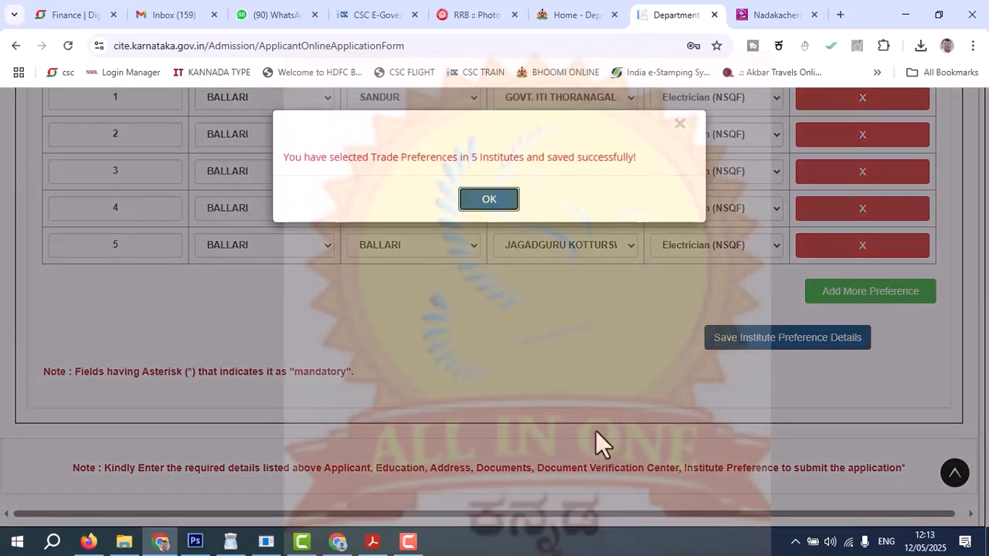
pyautogui.click(502, 199)
pyautogui.scroll(-2, 309, 371)
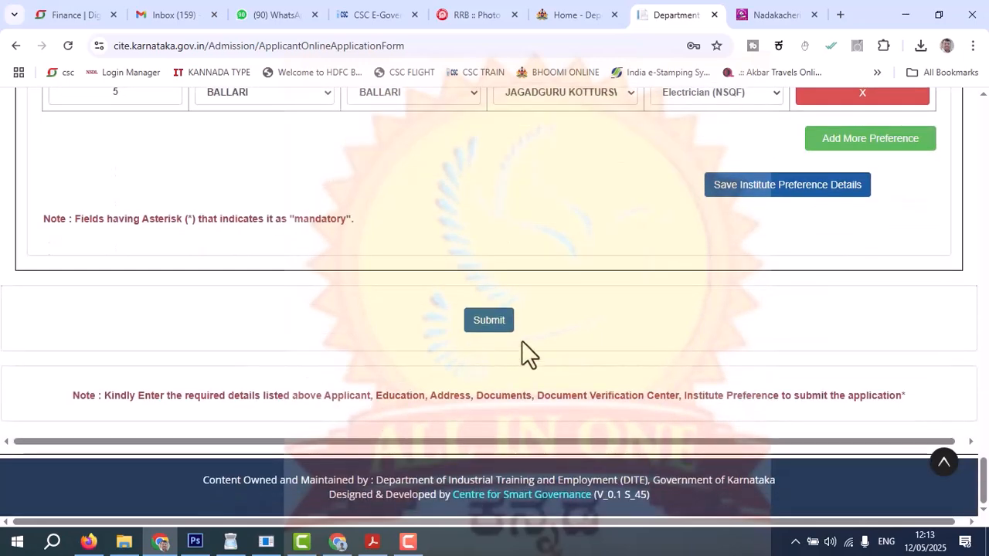
# - Submit the completed application, confirming with Yes
pyautogui.click(489, 320)
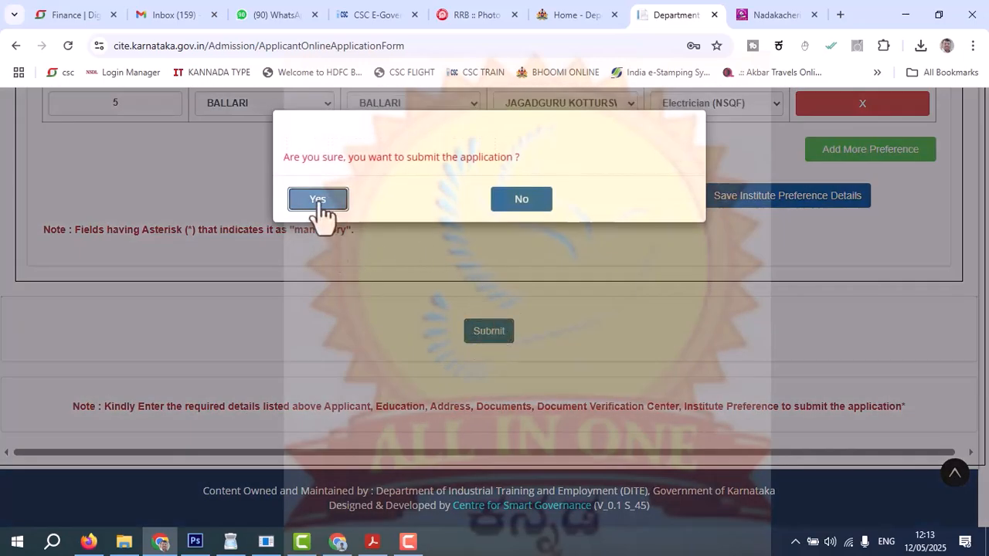
pyautogui.click(412, 543)
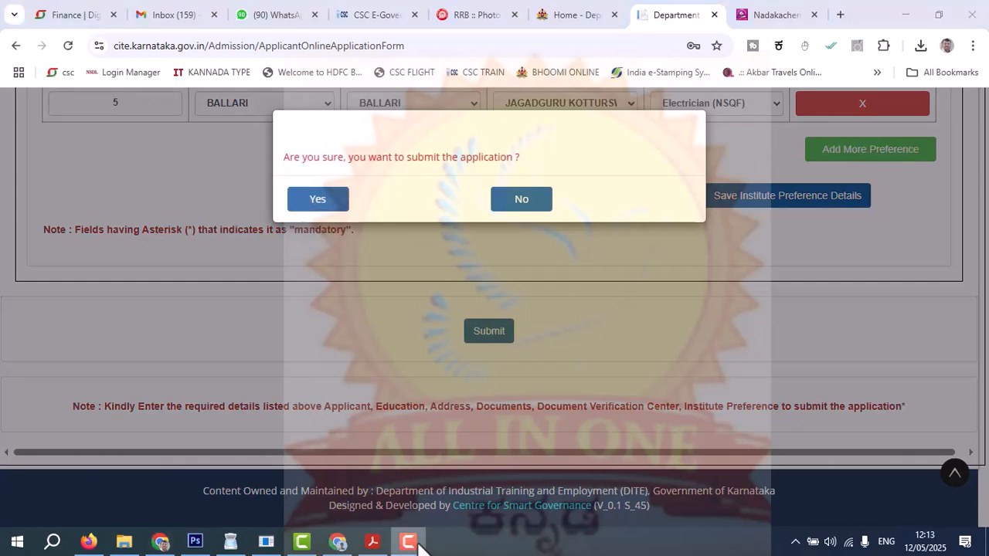
pyautogui.click(313, 201)
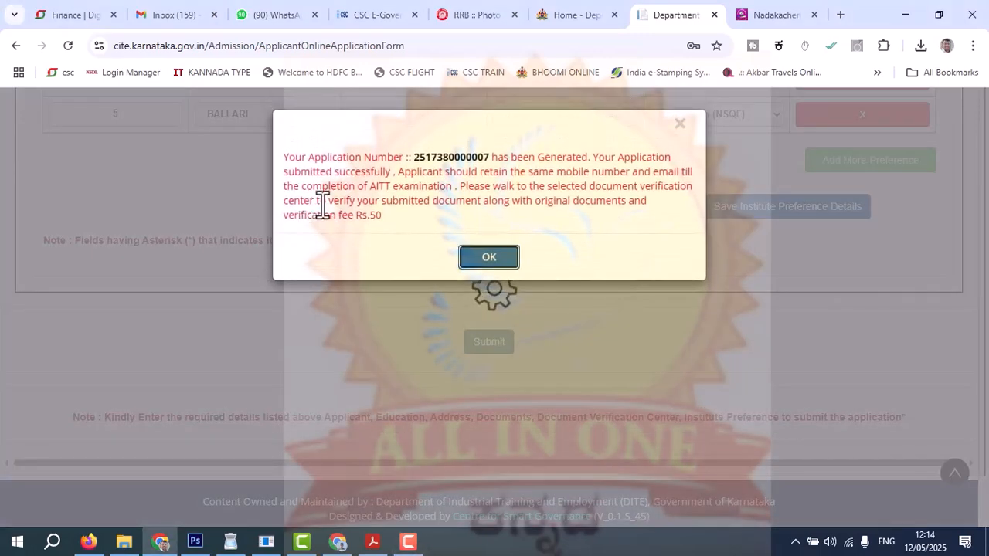
# - Note the generated application number and close its message to view Application Status
pyautogui.doubleClick(431, 158)
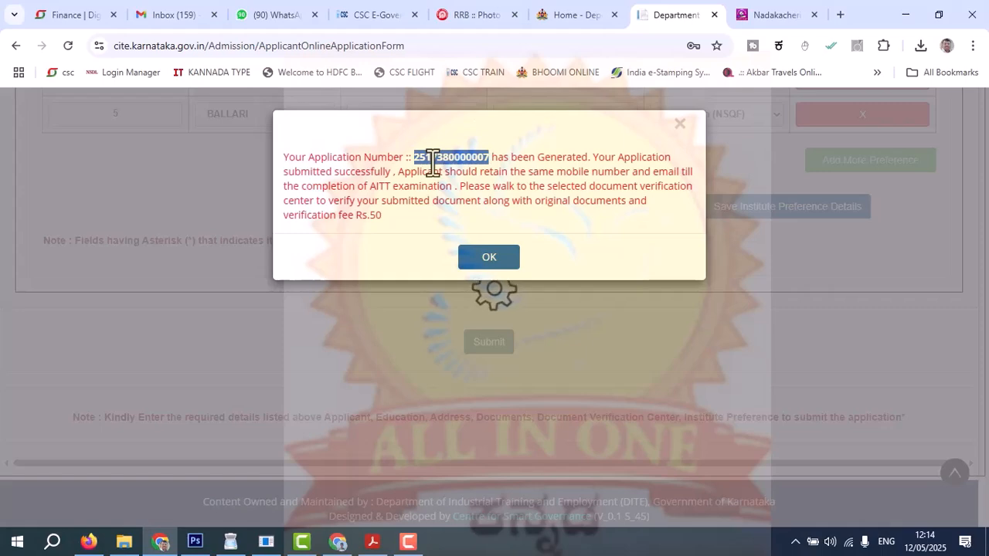
pyautogui.click(493, 258)
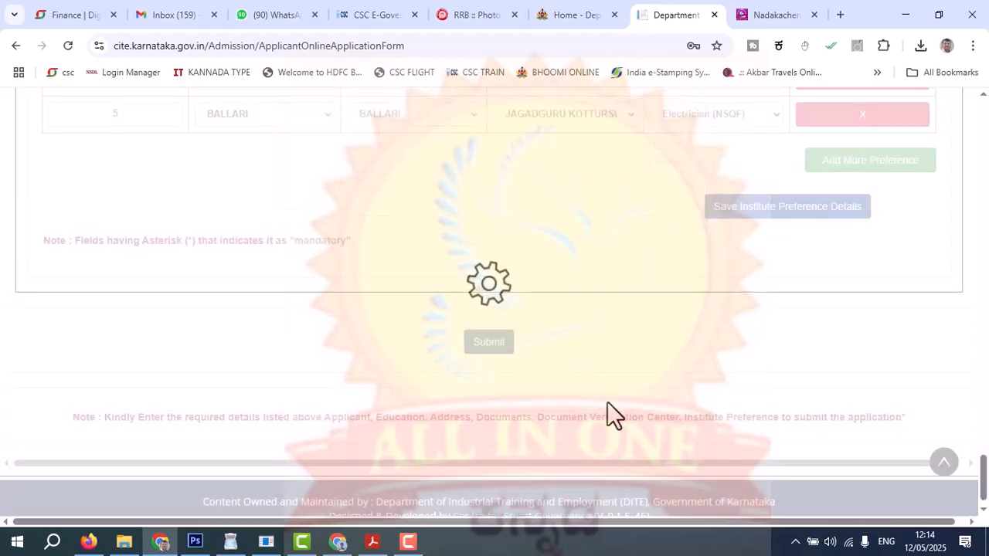
pyautogui.scroll(14, 609, 402)
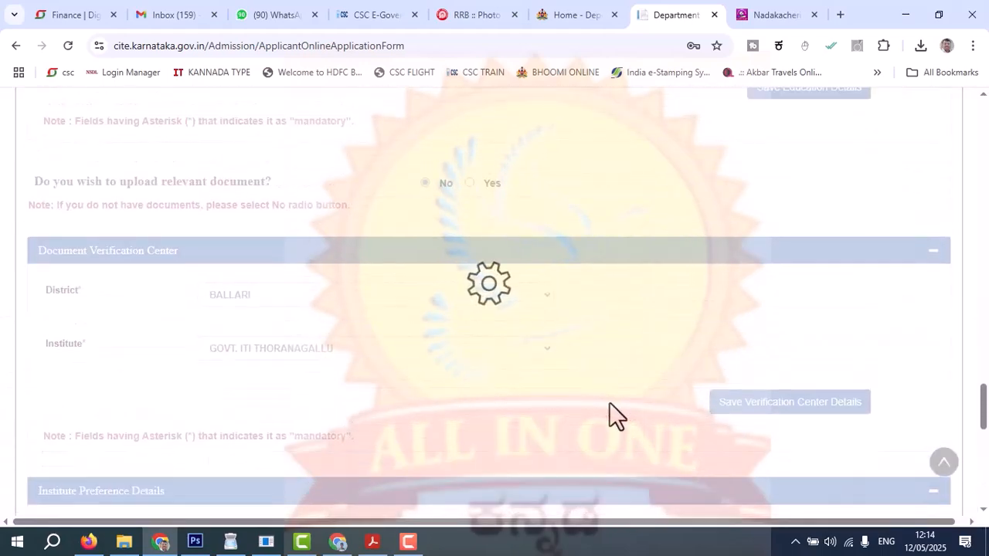
pyautogui.scroll(1, 609, 402)
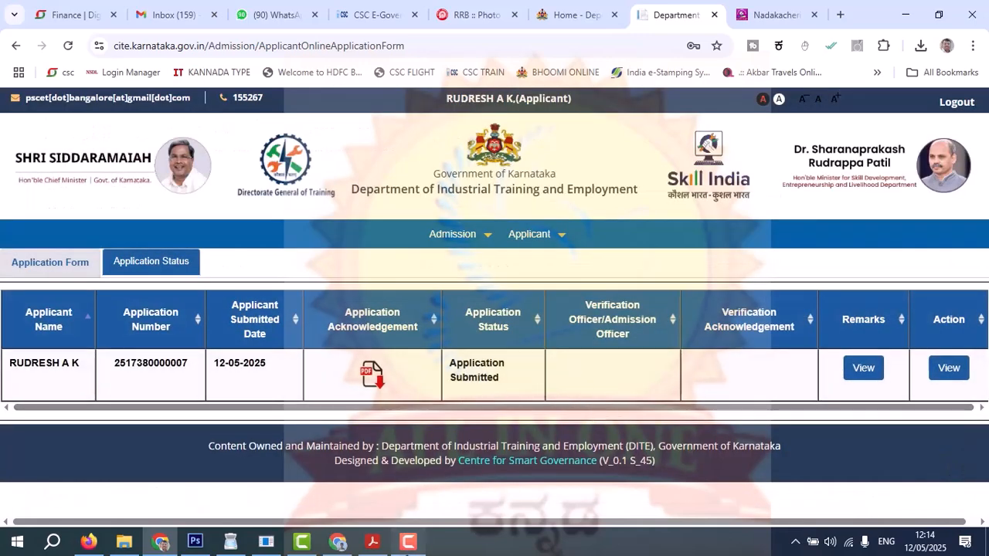
# - Open the Application Acknowledgement PDF and print it
pyautogui.click(371, 378)
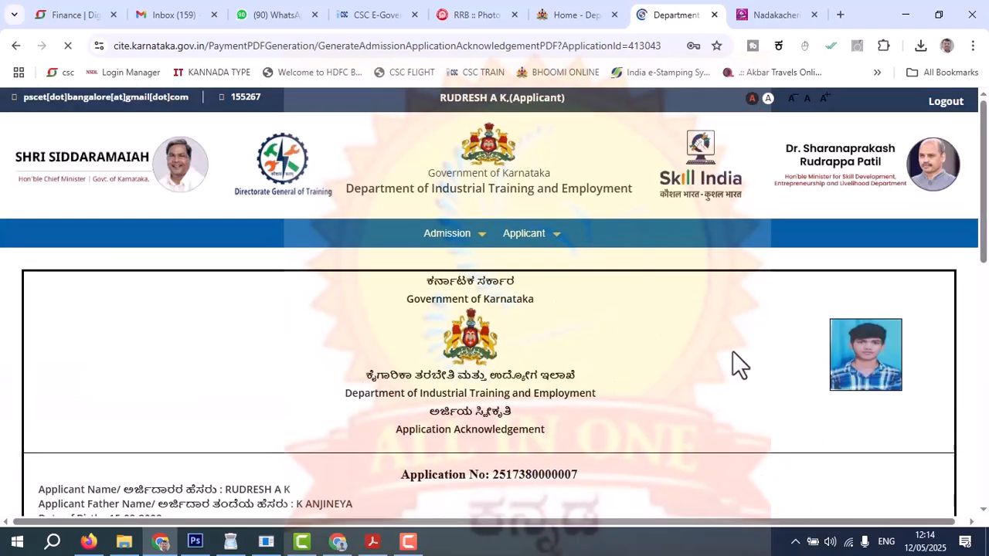
pyautogui.scroll(-15, 634, 387)
pyautogui.click(510, 438)
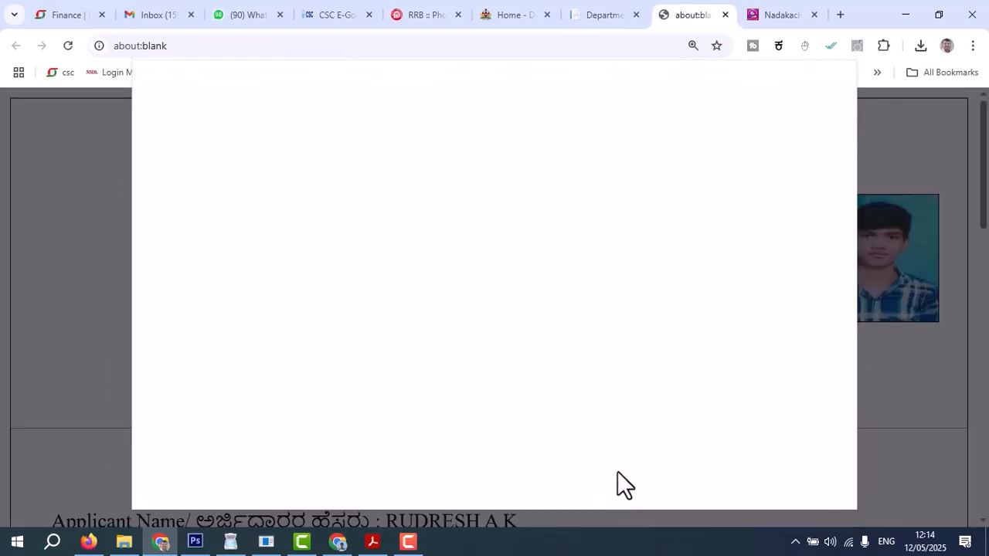